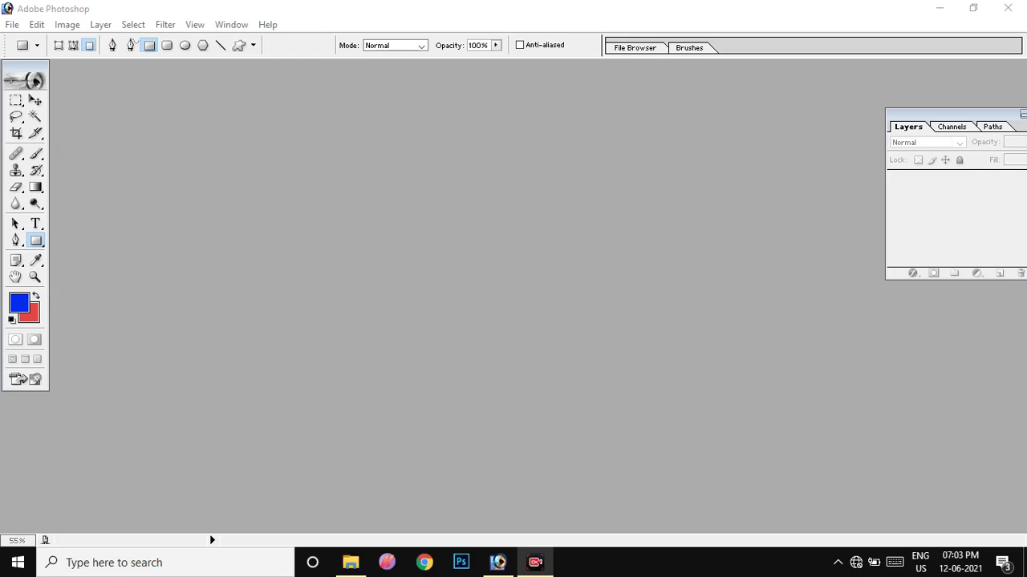
Browse the File menu without choosing any command.
key(alt+f)
key(Down)
key(Down)
key(Down)
key(Right)
key(Right)
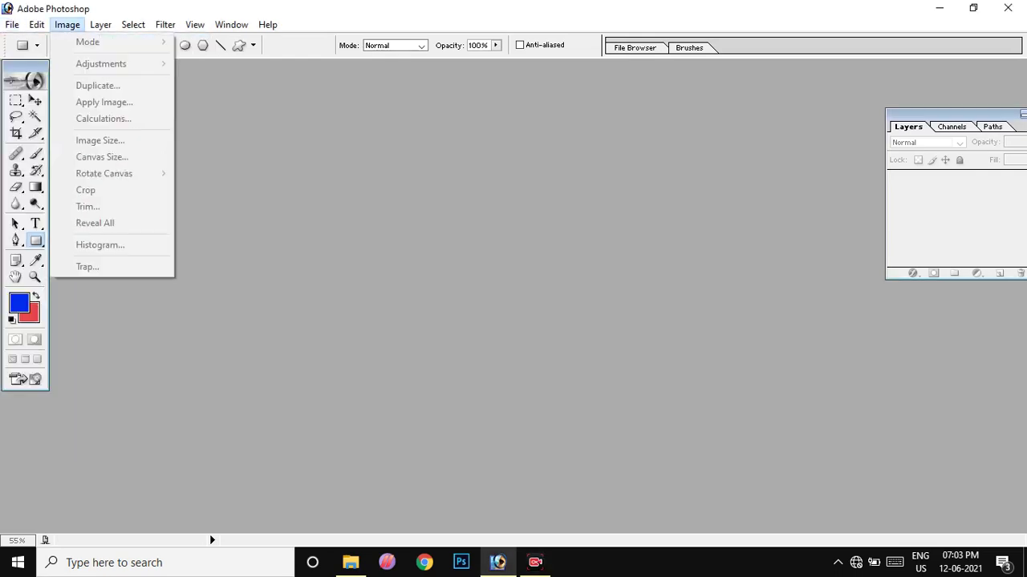
key(Left)
key(Left)
key(Right)
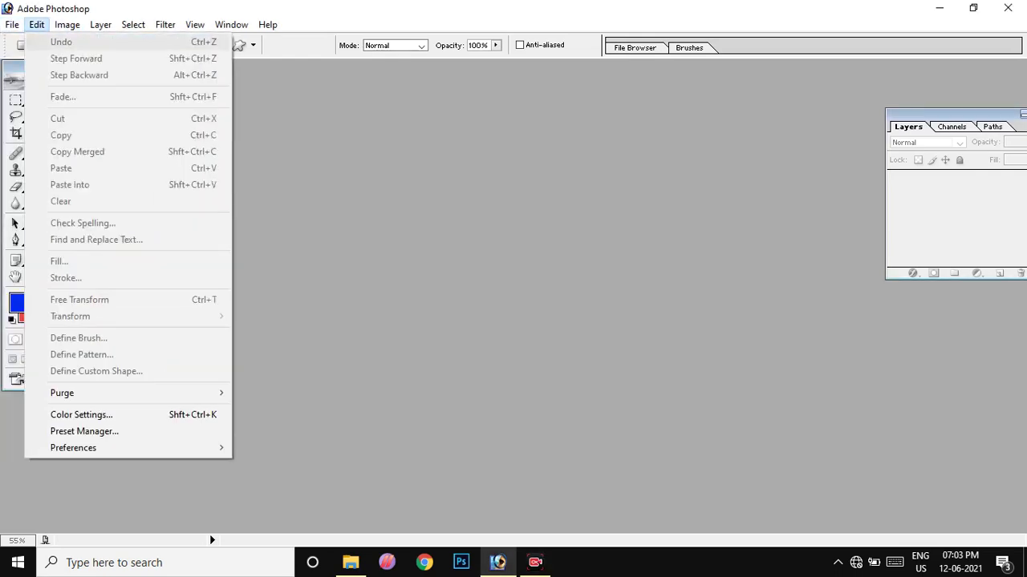
key(Left)
key(Right)
key(Left)
key(Down)
key(Down)
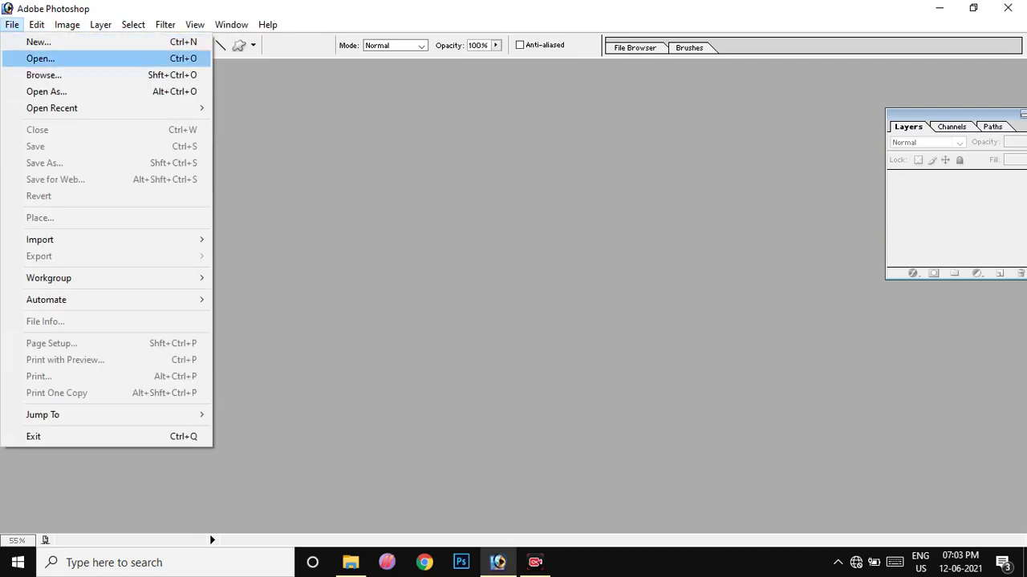
key(Down)
key(Down)
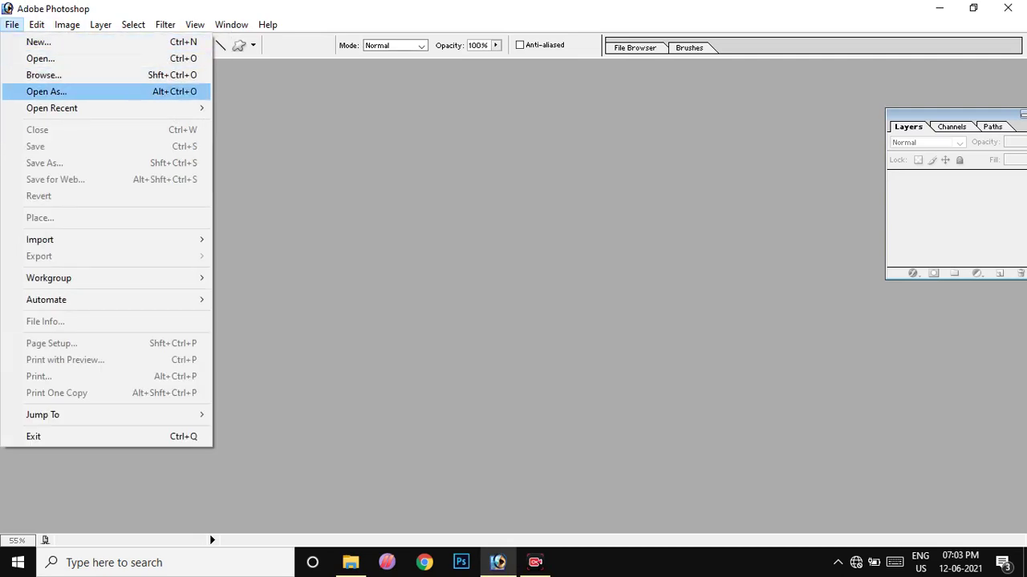
key(Down)
key(Right)
key(Left)
key(Down)
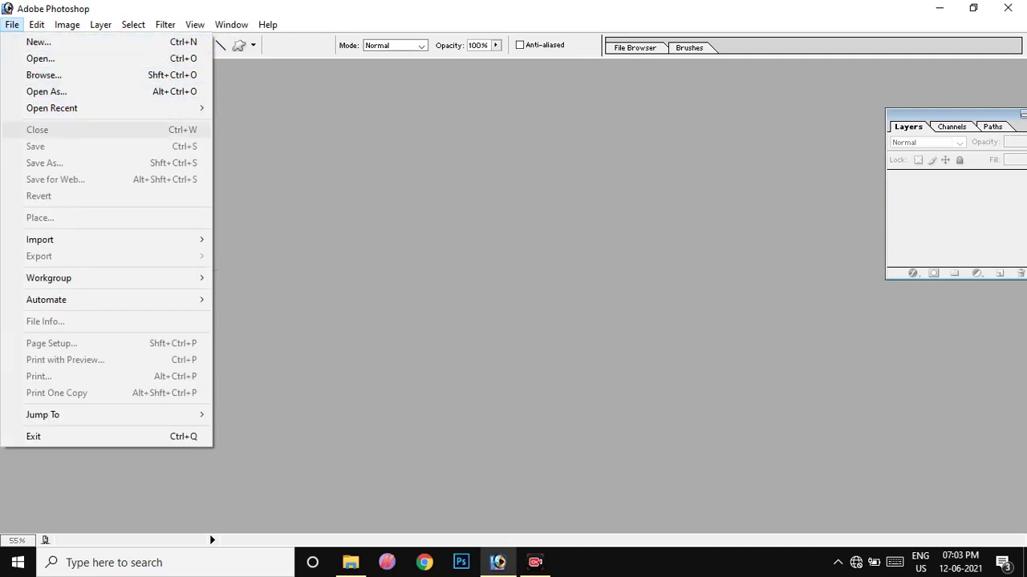
key(Down)
key(Down)
key(Down)
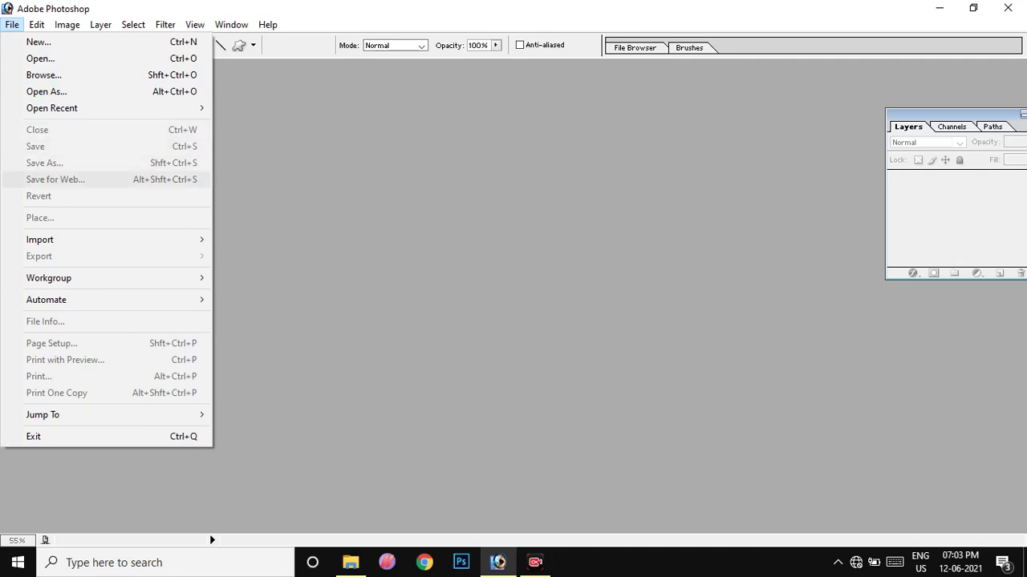
key(Down)
key(Down)
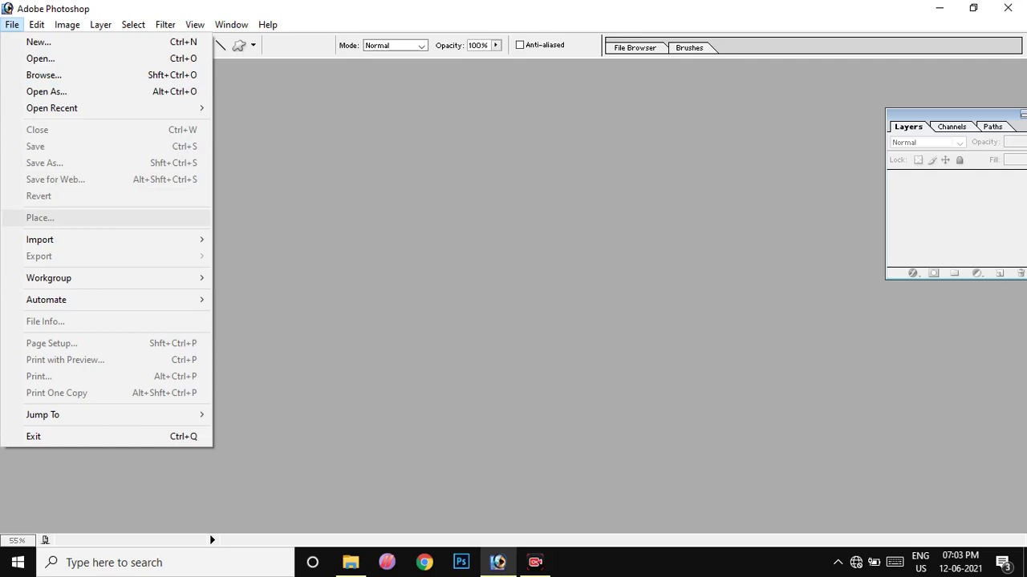
key(Escape)
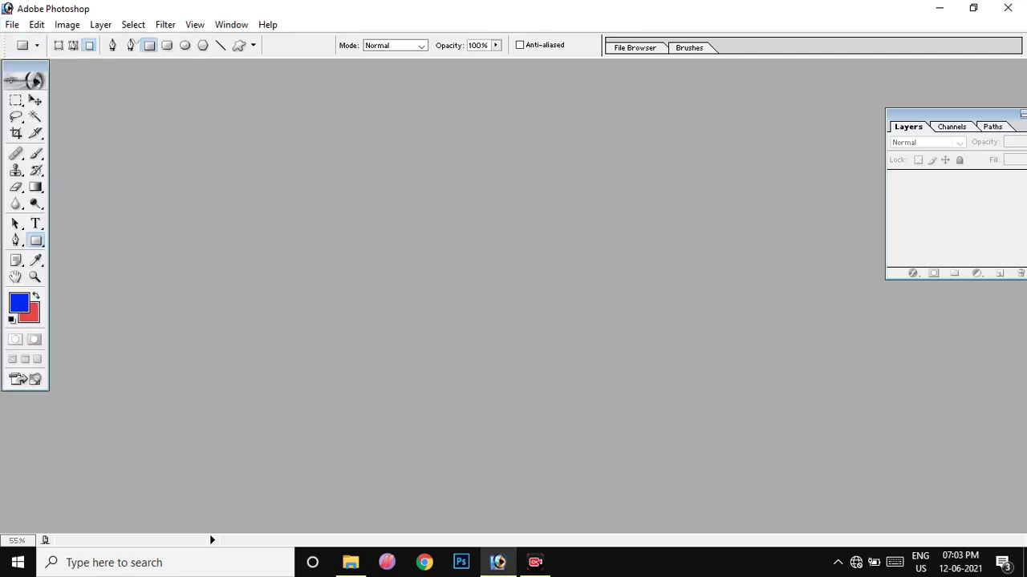
key(alt+f)
key(Escape)
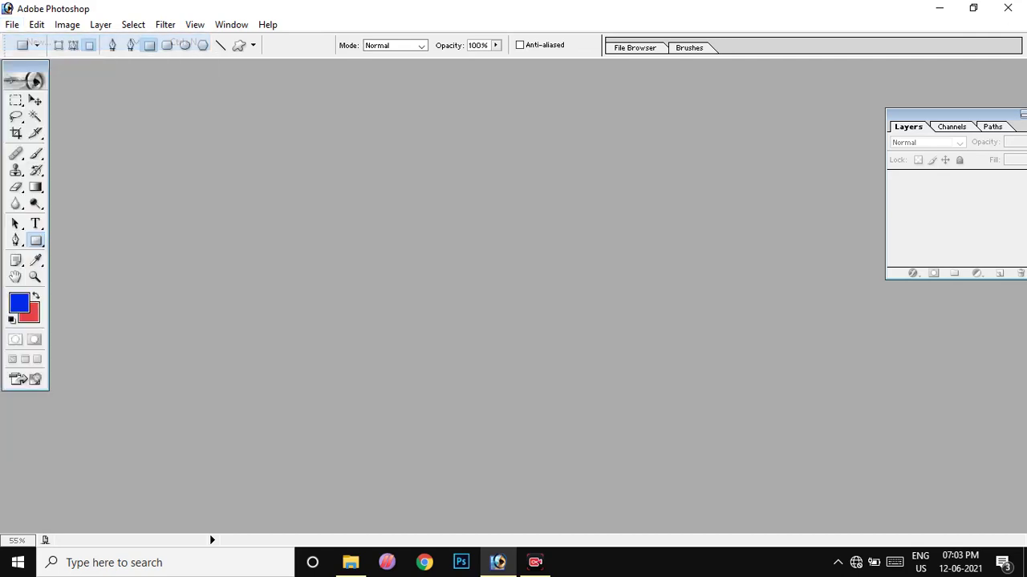
Start a new document and name it ANAMIKA.
key(ctrl+n)
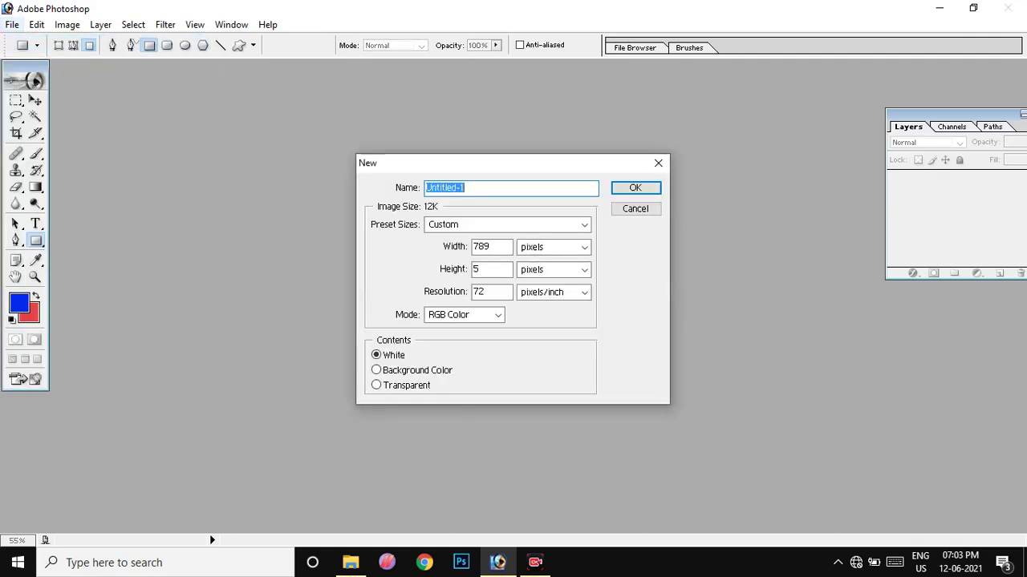
key(alt+f)
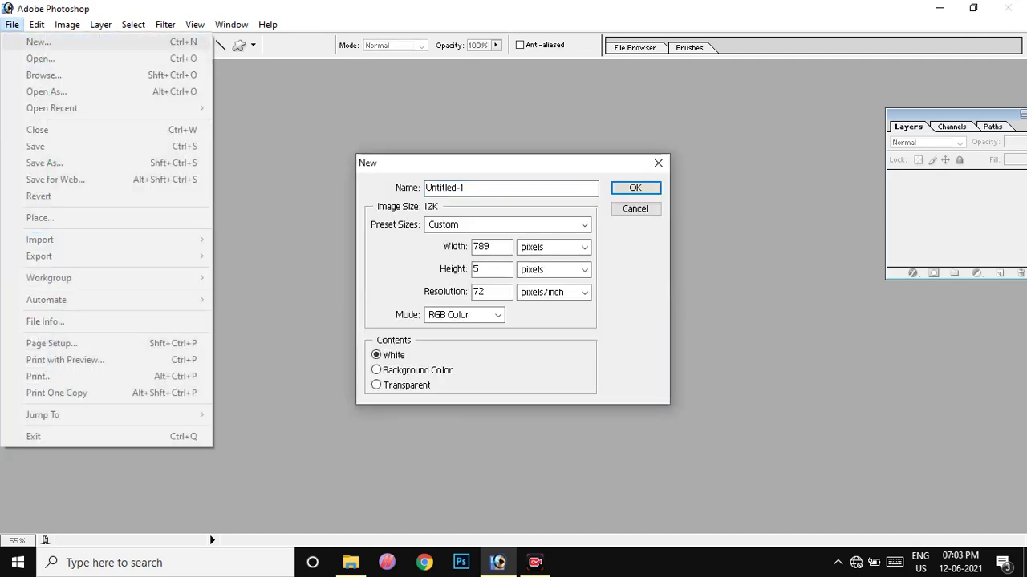
key(Escape)
key(alt+f)
key(Escape)
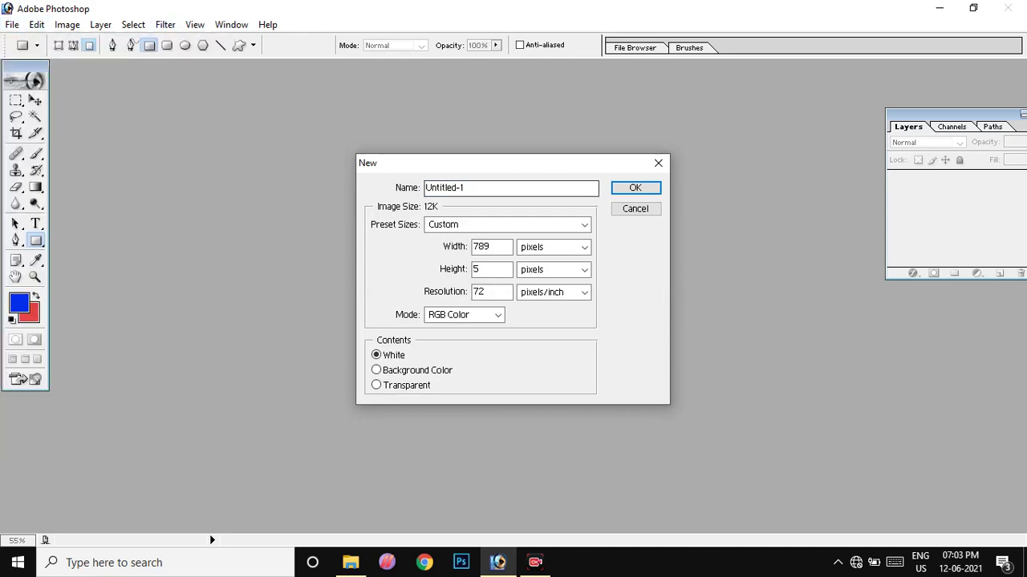
key(Escape)
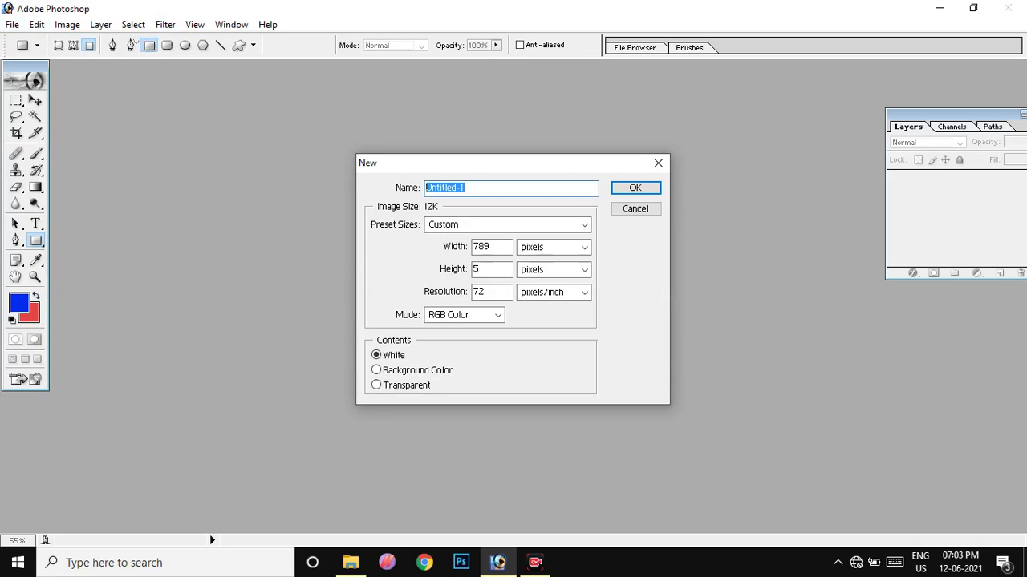
key(BackSpace)
text(AN)
text(AMIKA)
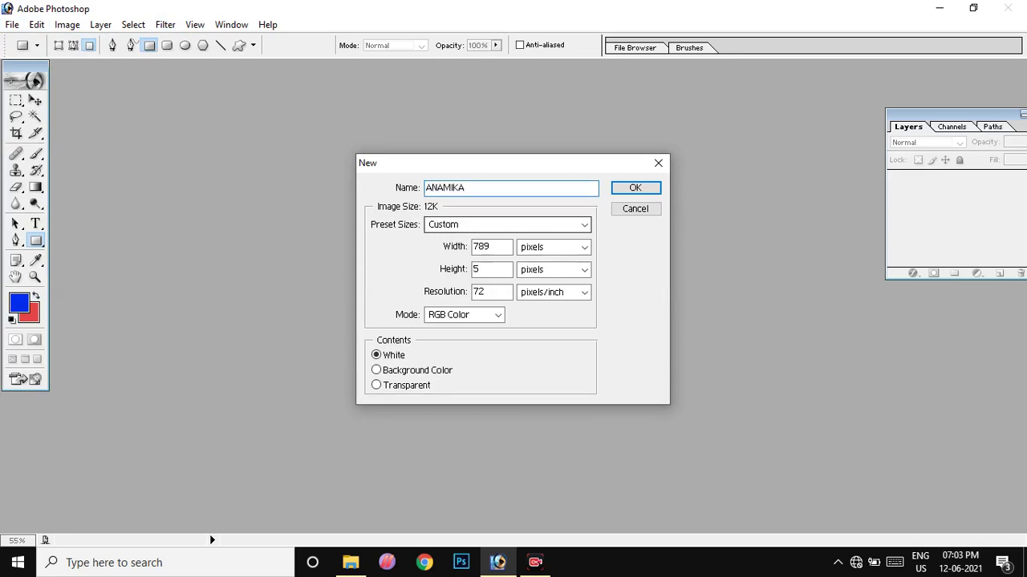
Use the 1920 x 1080 HDTV 1080i preset at 72 pixels/inch in RGB Color, and create the document.
click(506, 224)
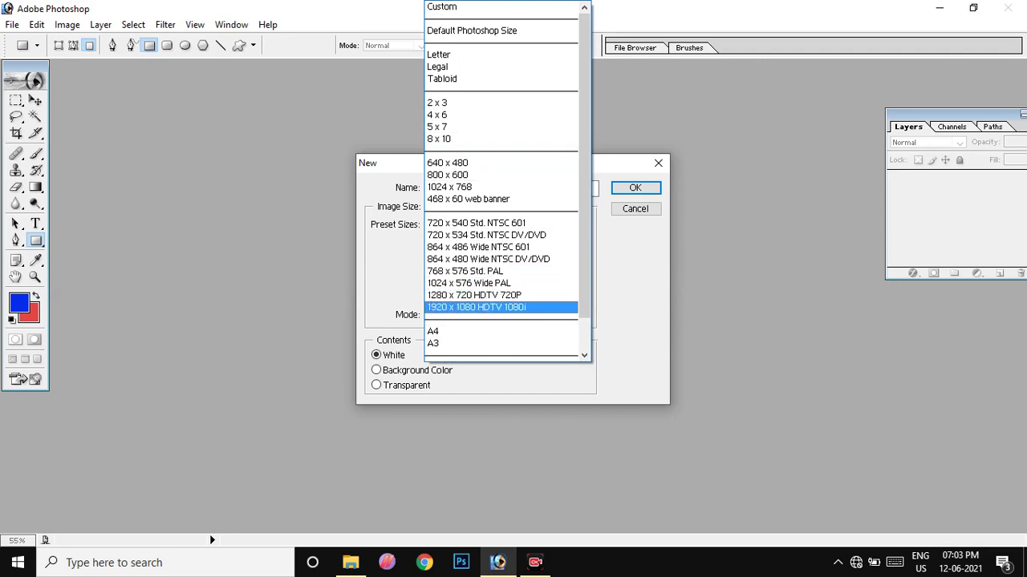
click(476, 307)
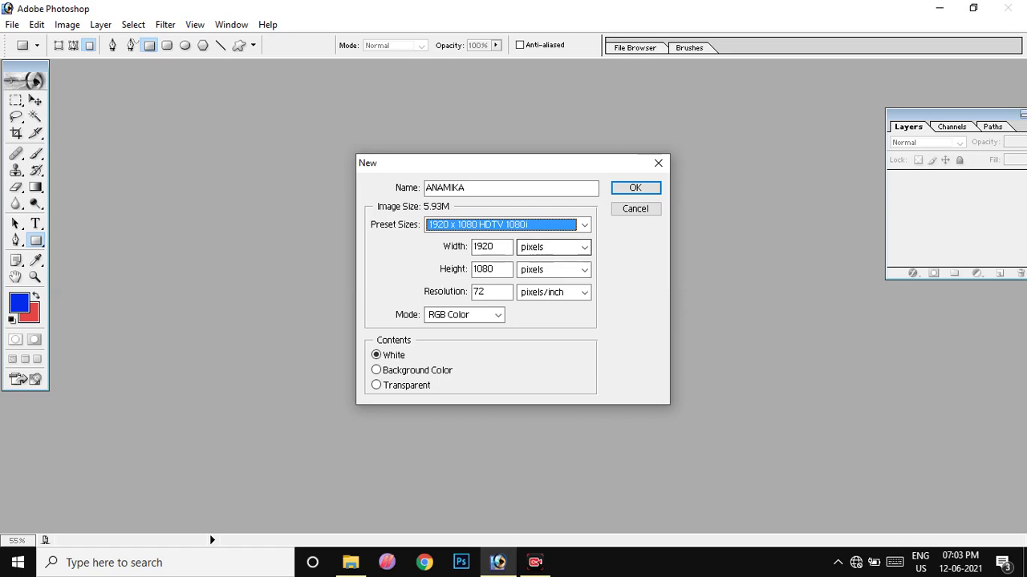
click(584, 247)
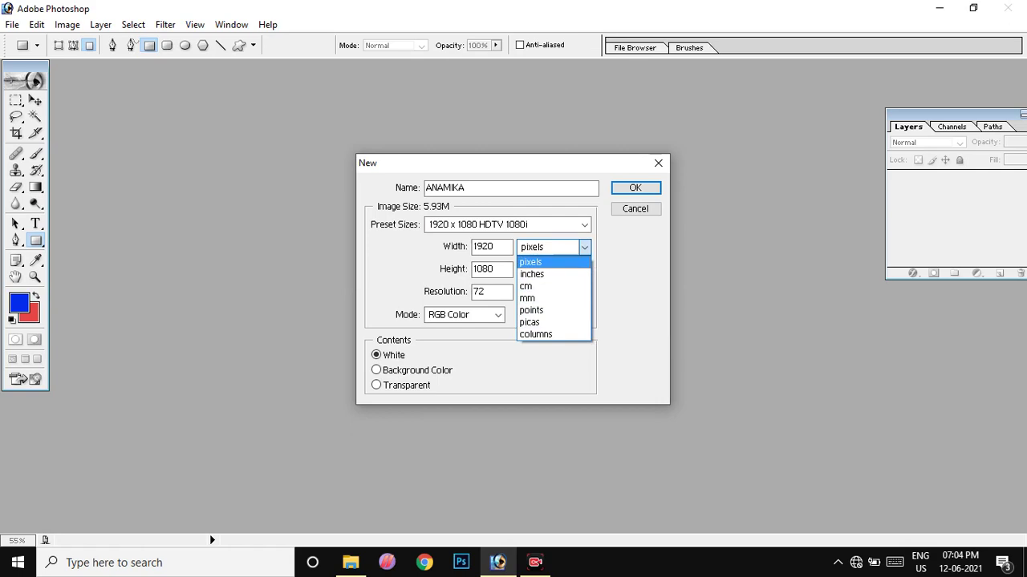
key(Return)
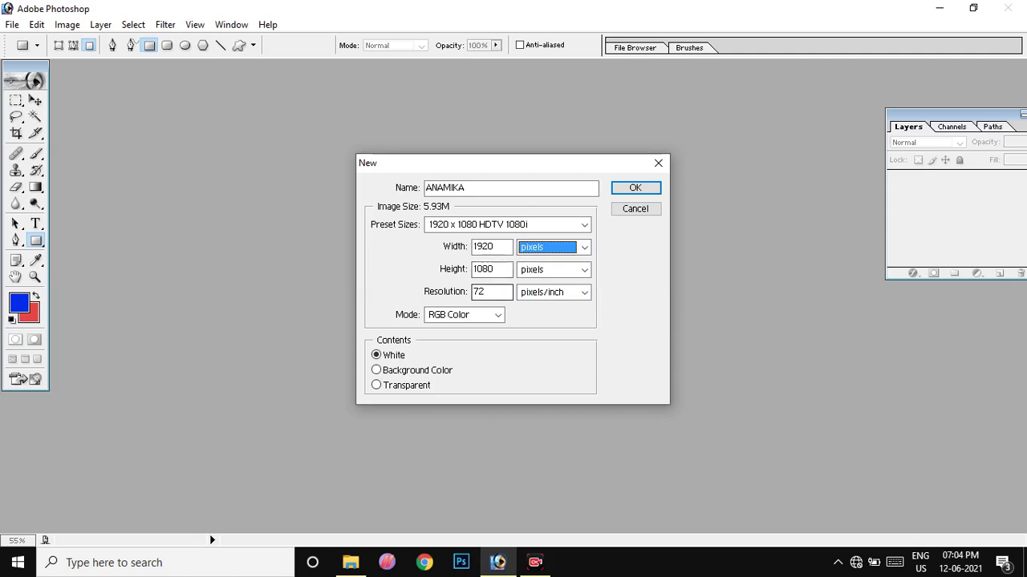
key(Tab)
key(Tab)
key(Tab)
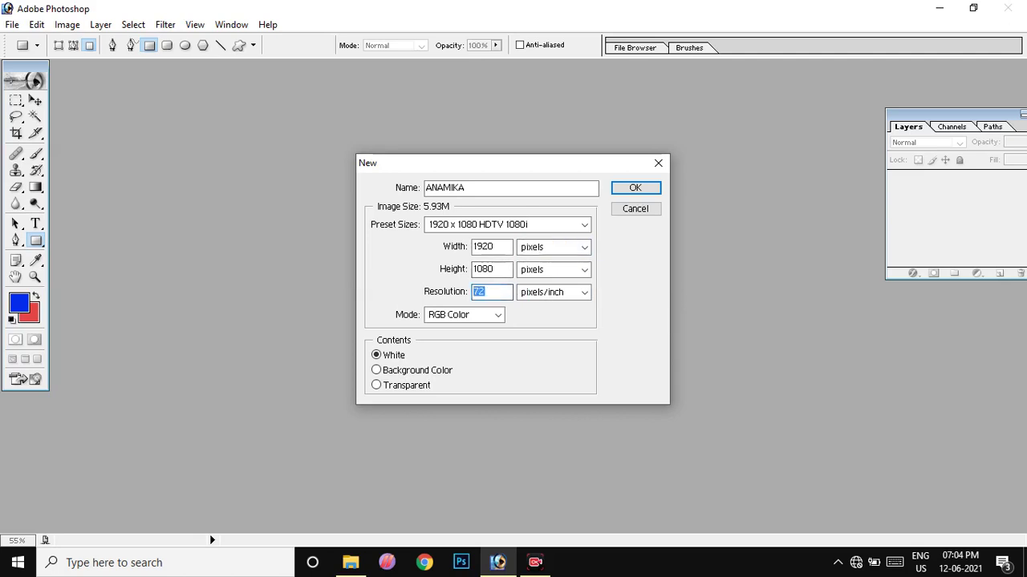
text(72)
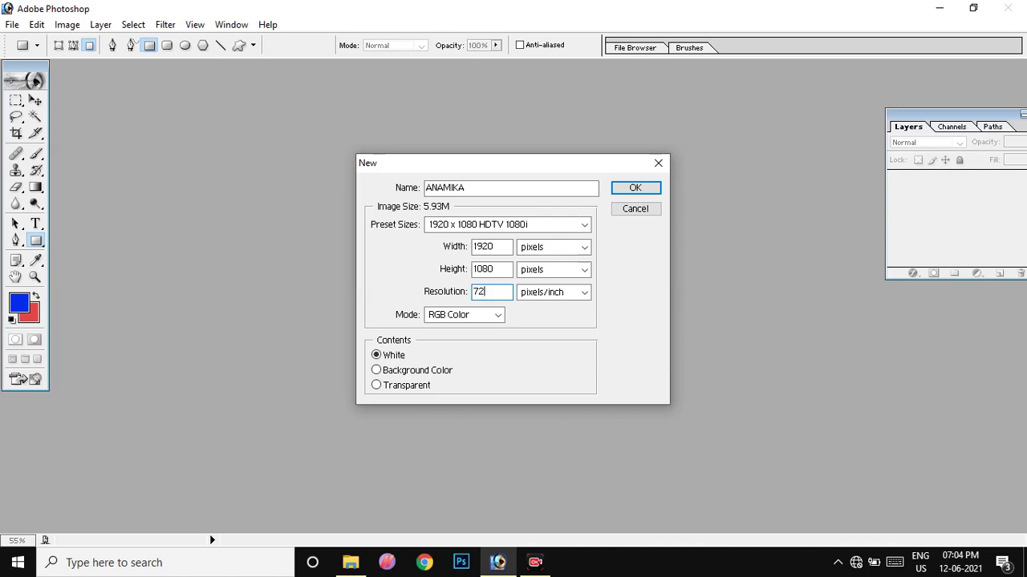
click(497, 315)
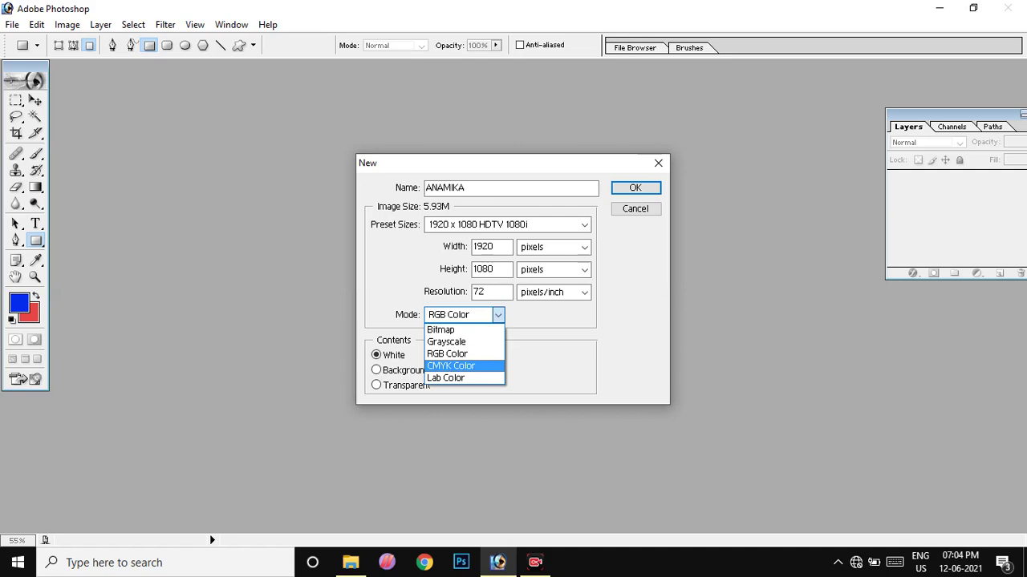
key(Escape)
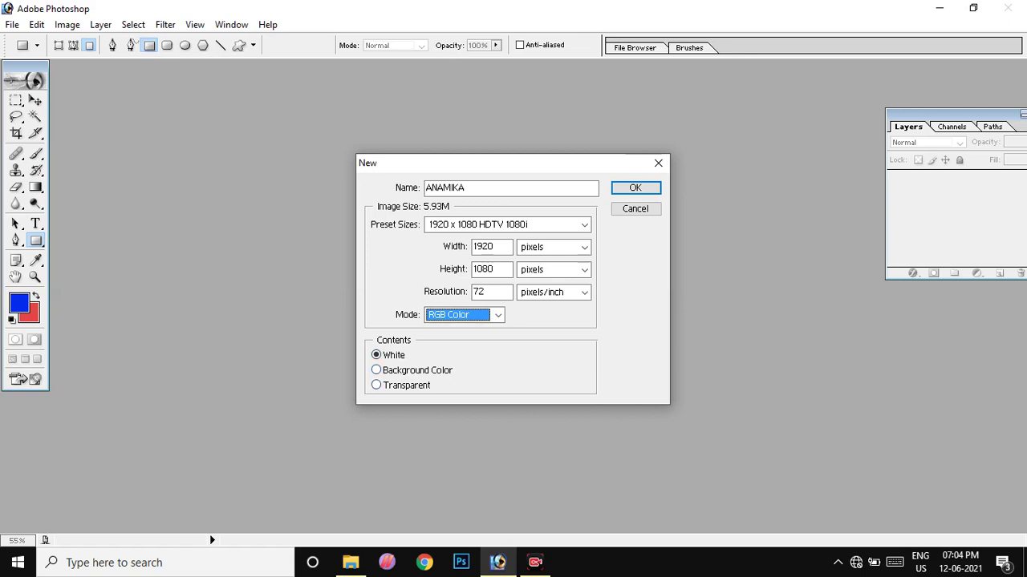
key(Return)
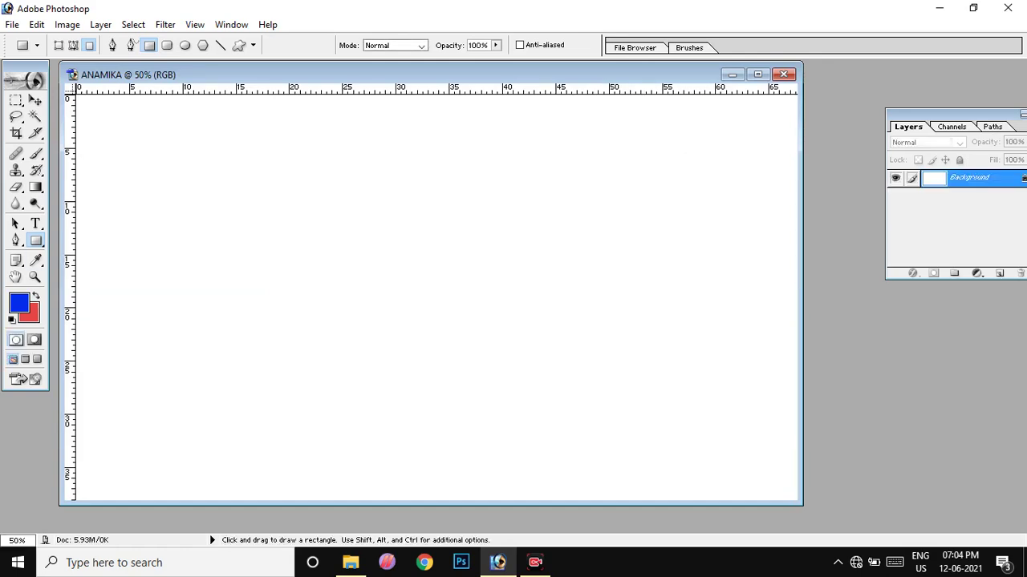
Open the Buddha poster 06.05.2020_web.jpg from the clip art folder.
key(alt+f)
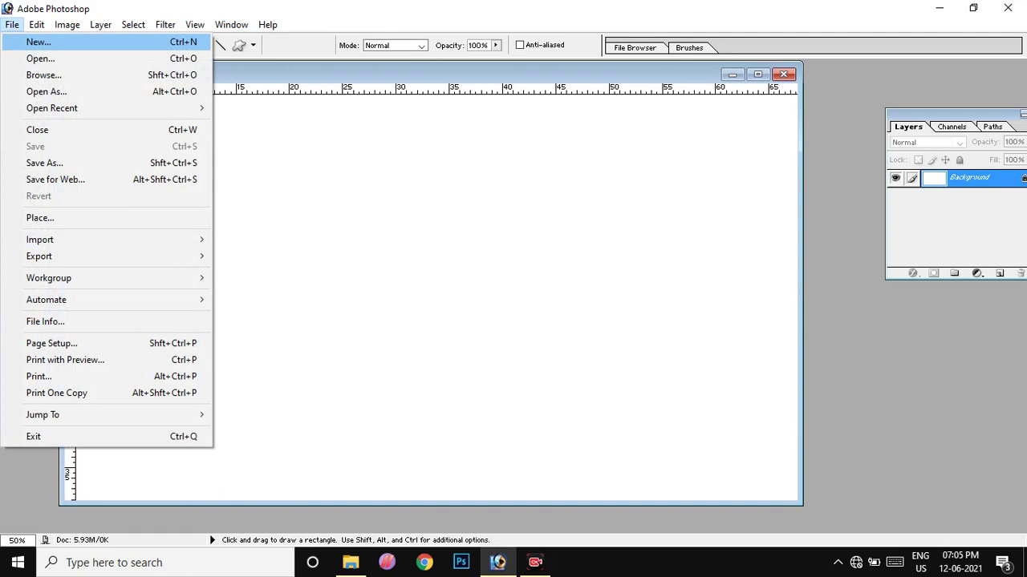
key(Down)
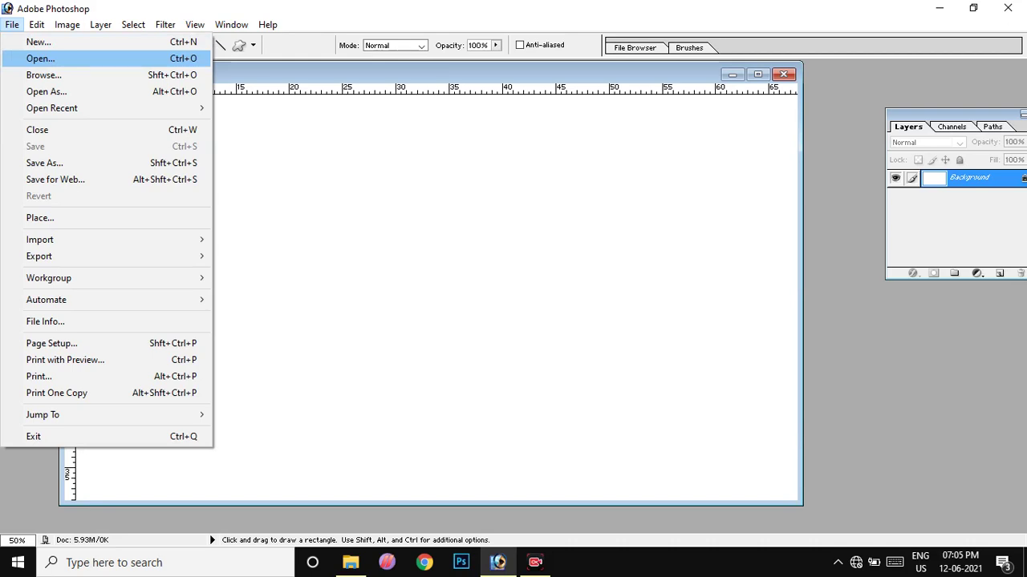
click(40, 58)
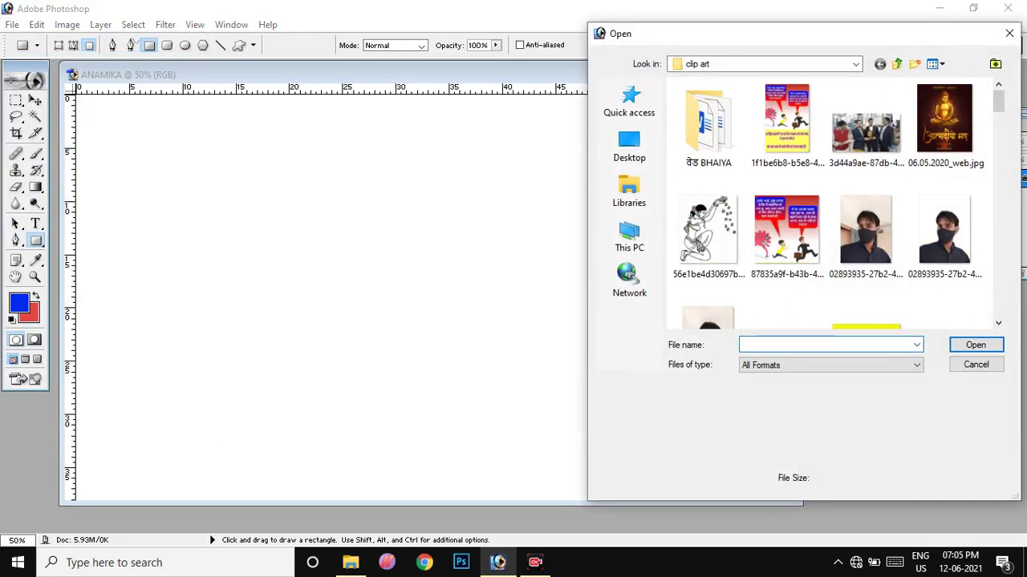
scroll(865, 232, down, 2)
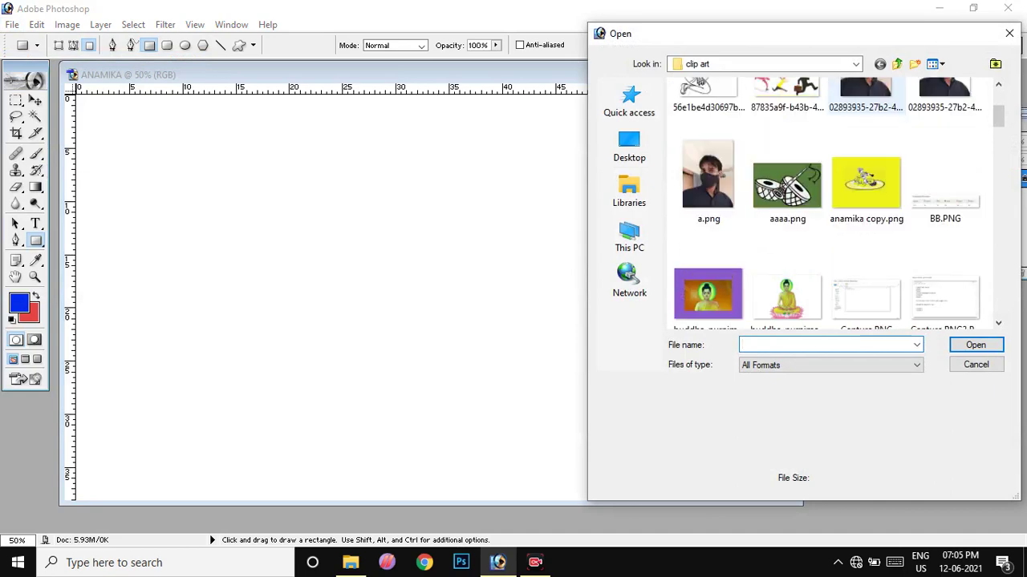
scroll(834, 201, up, 2)
click(944, 120)
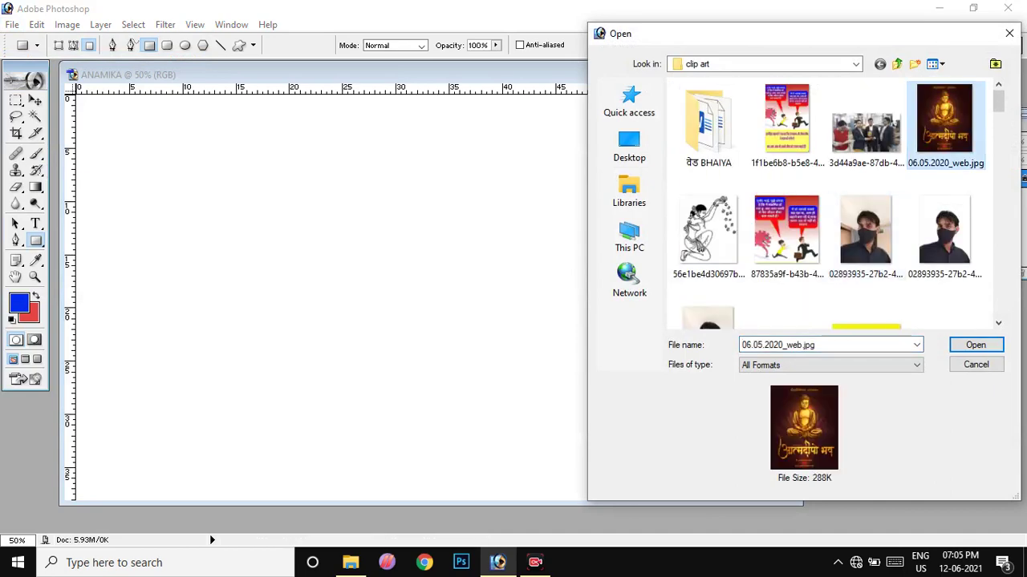
key(Return)
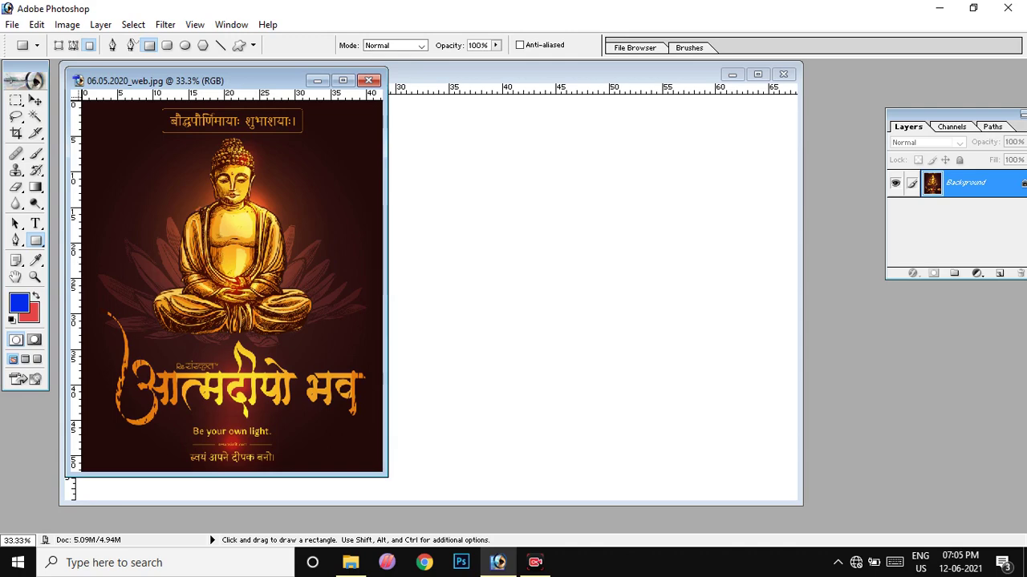
Drag the Buddha poster into ANAMIKA, scale it to 27.8% × 38.2% at top-left, and apply.
click(35, 99)
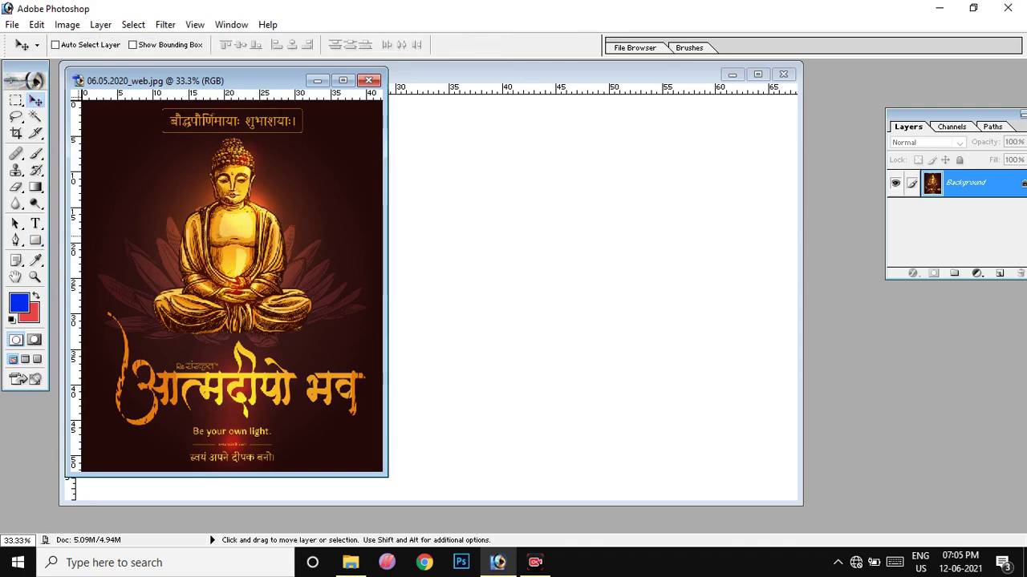
drag(232, 280, 561, 304)
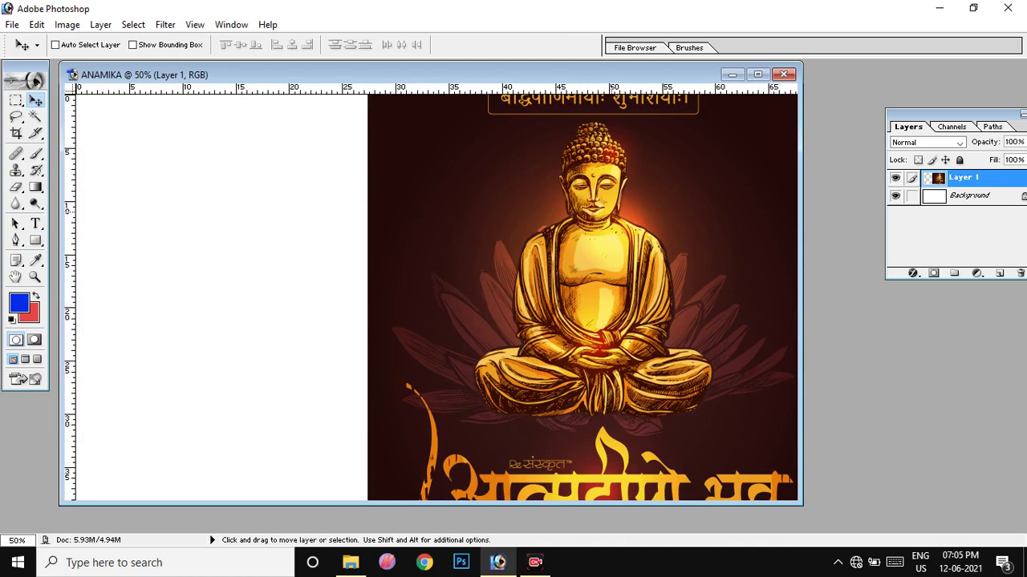
key(ctrl+t)
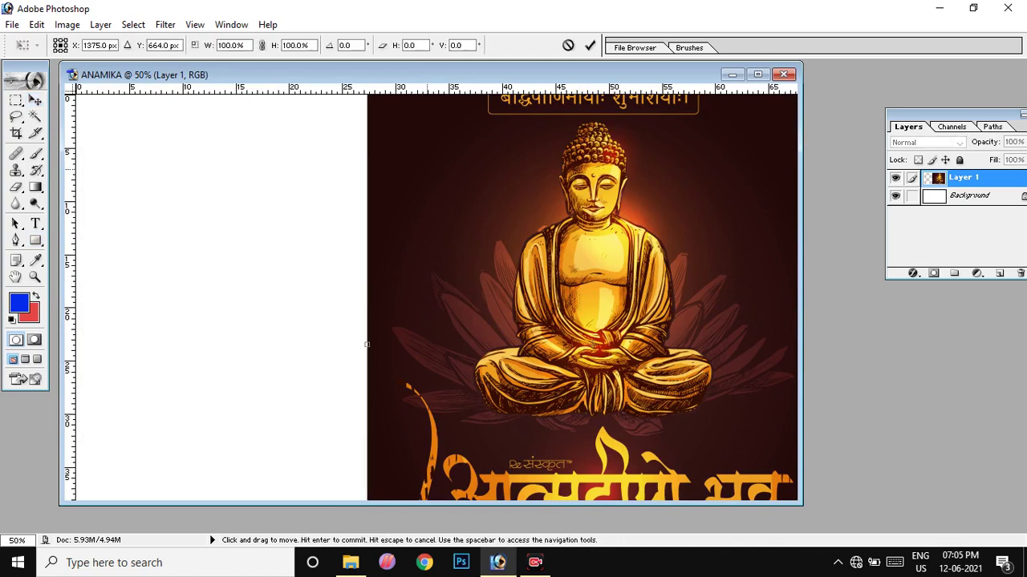
drag(369, 344, 266, 409)
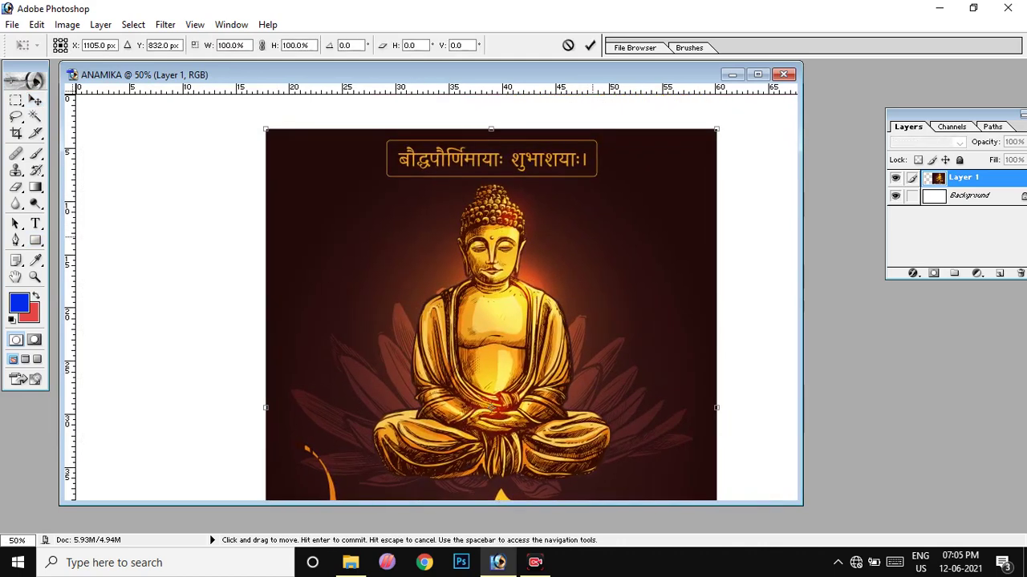
mouse_move(716, 128)
mouse_down()
mouse_move(519, 311)
mouse_move(492, 126)
mouse_move(368, 278)
mouse_up()
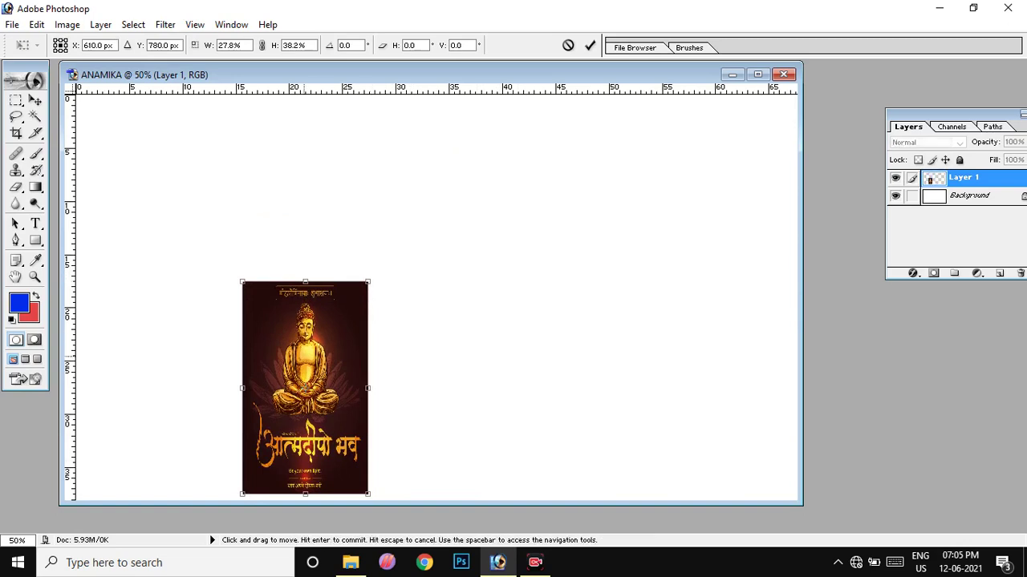
mouse_move(305, 385)
mouse_down()
mouse_move(278, 310)
mouse_move(185, 223)
mouse_up()
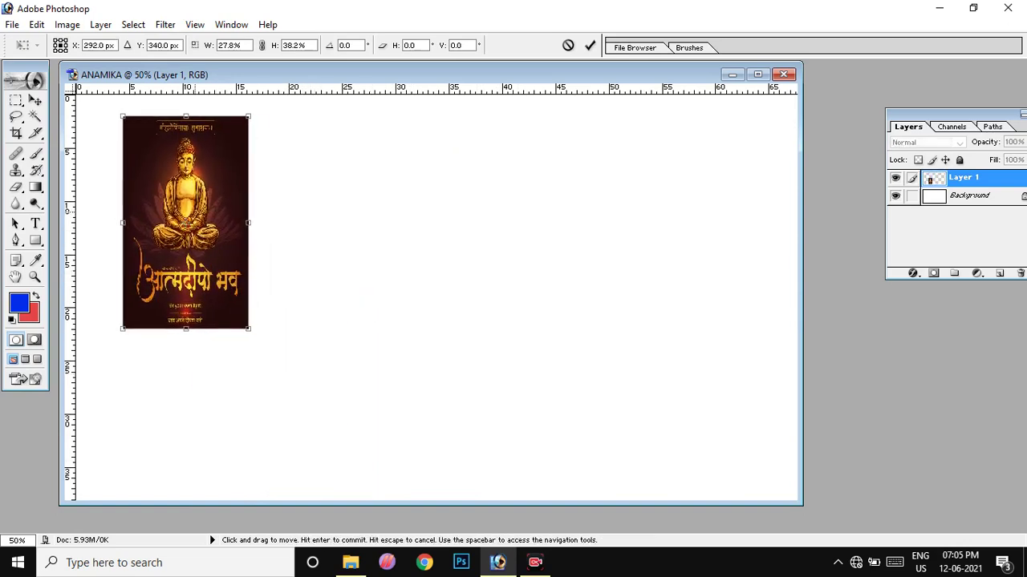
click(12, 25)
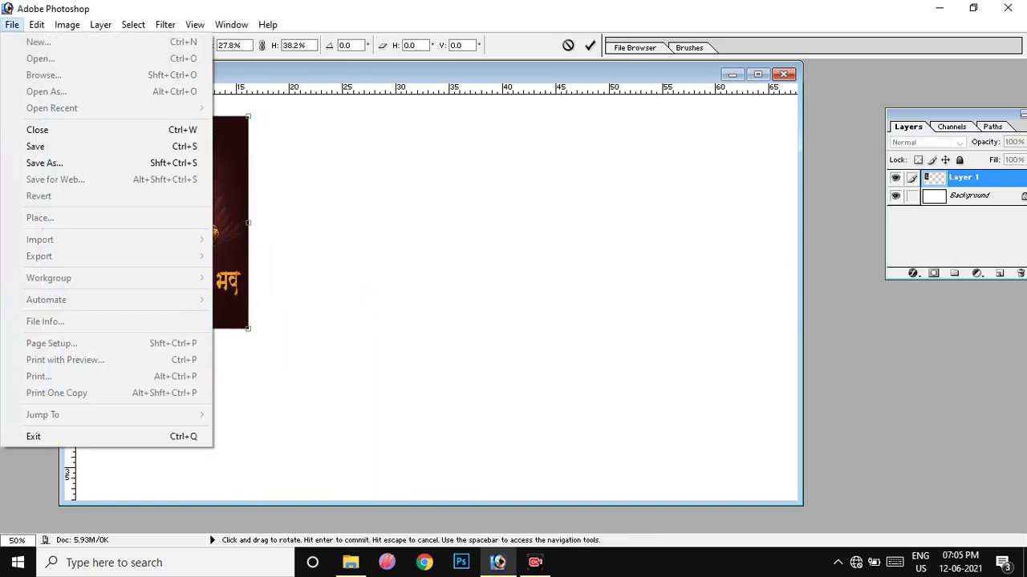
key(Escape)
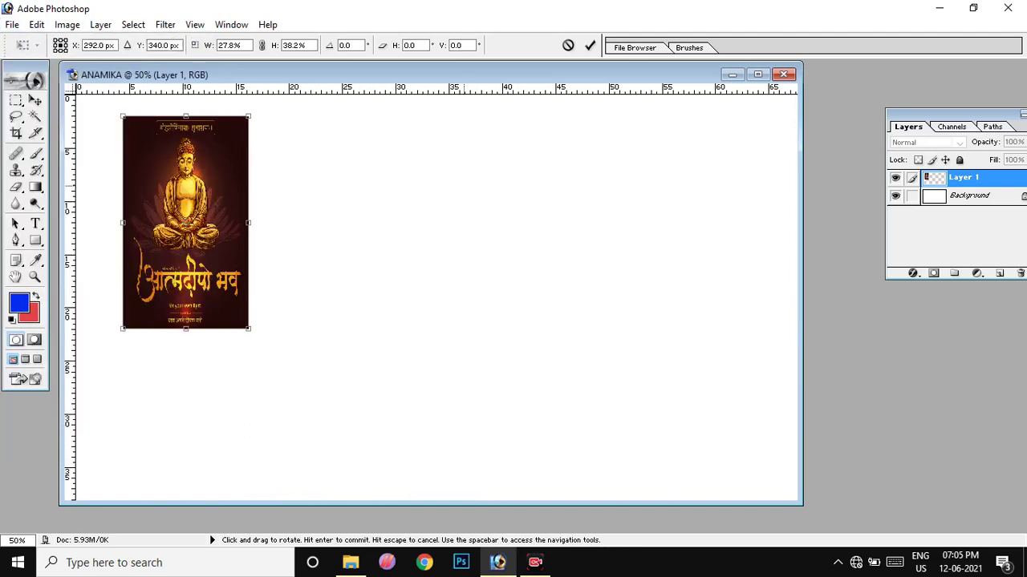
key(m)
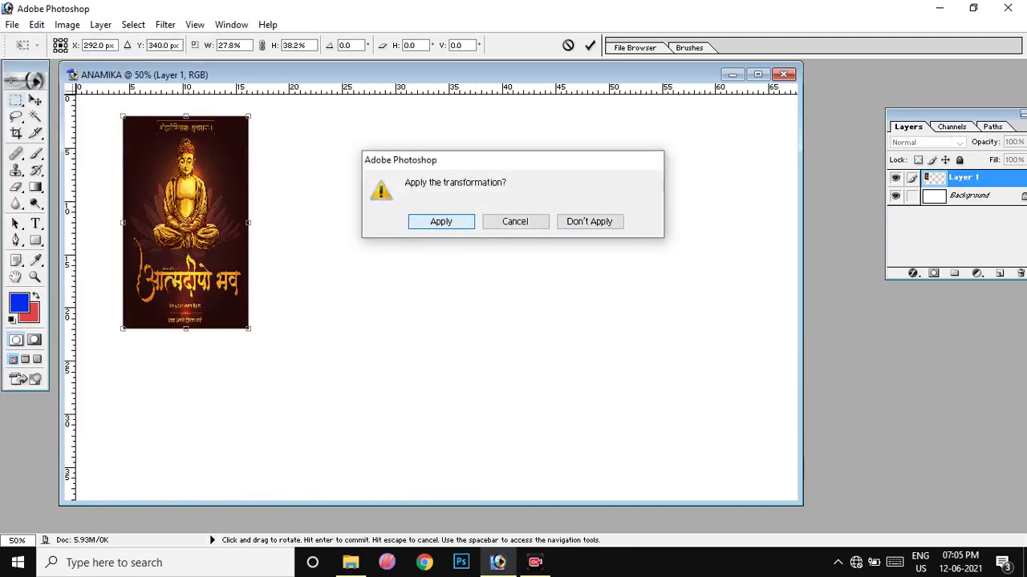
key(Return)
Open Capture.PNG from the Pictures folder through the File Browser.
click(12, 25)
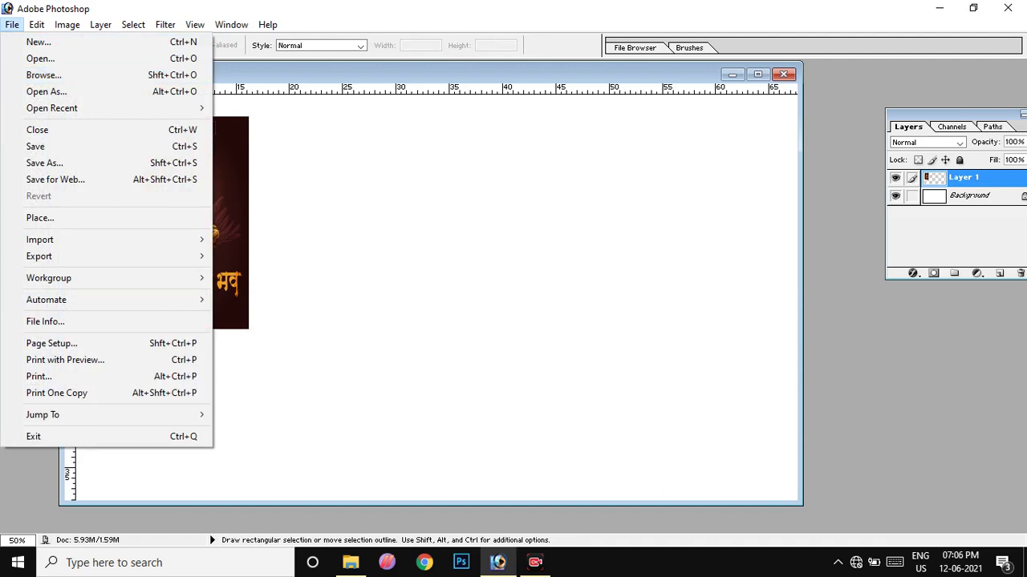
key(Escape)
click(13, 25)
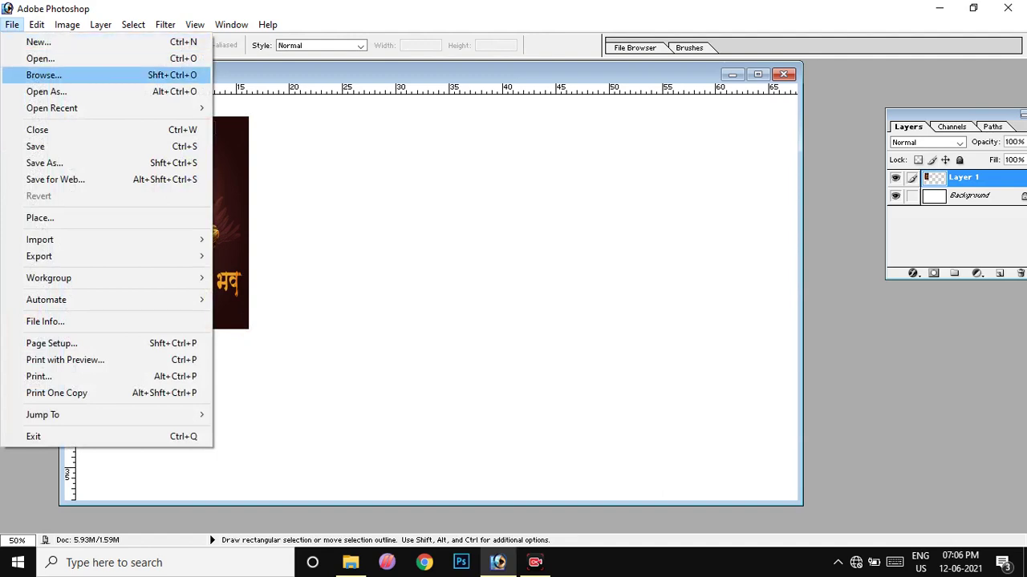
click(44, 74)
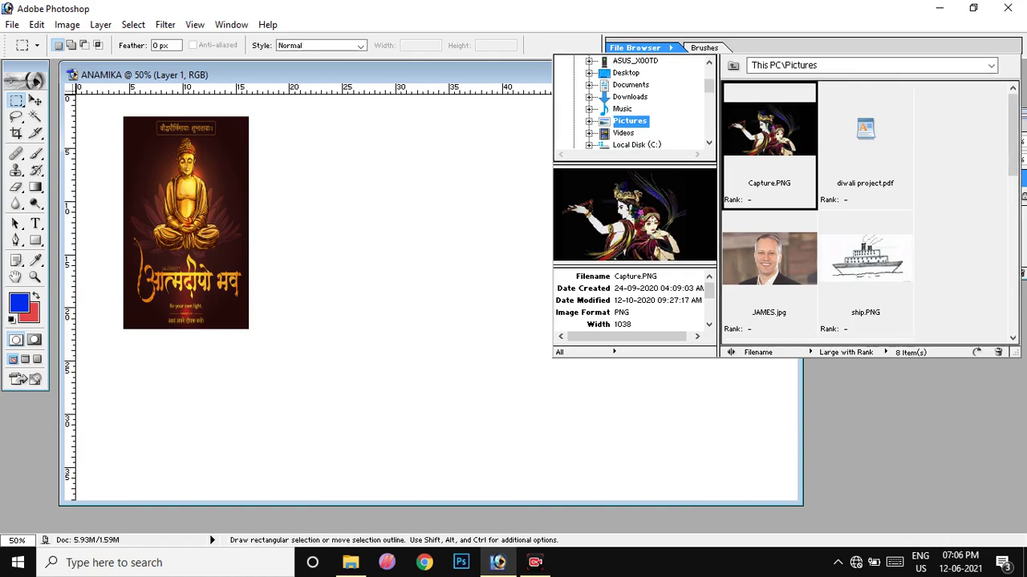
key(Up)
key(Up)
key(Up)
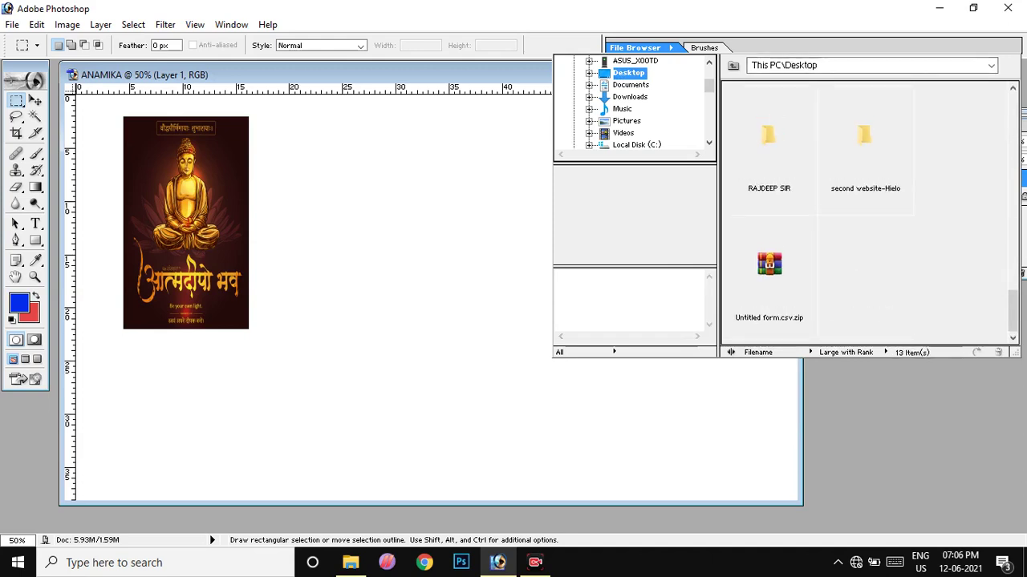
key(Down)
key(Down)
key(Down)
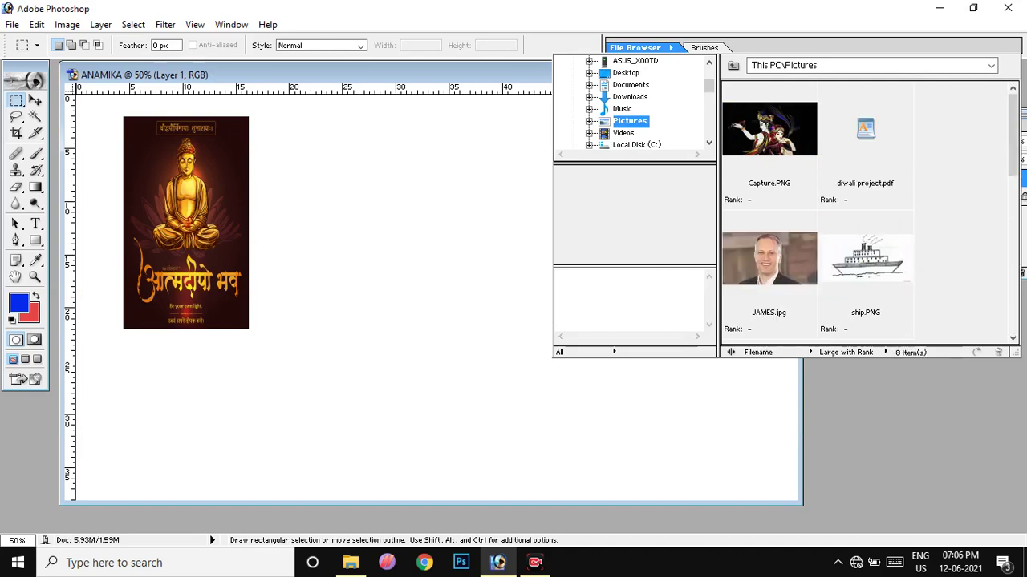
double_click(769, 129)
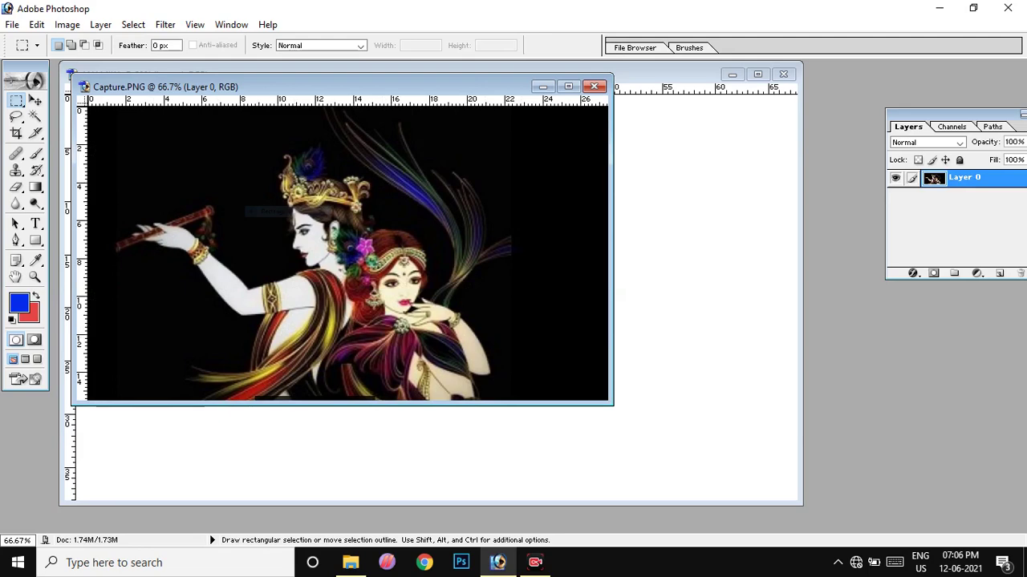
Drag the Krishna image into ANAMIKA, scale it to 75.9% × 51.2% beside the Buddha, and apply.
click(35, 100)
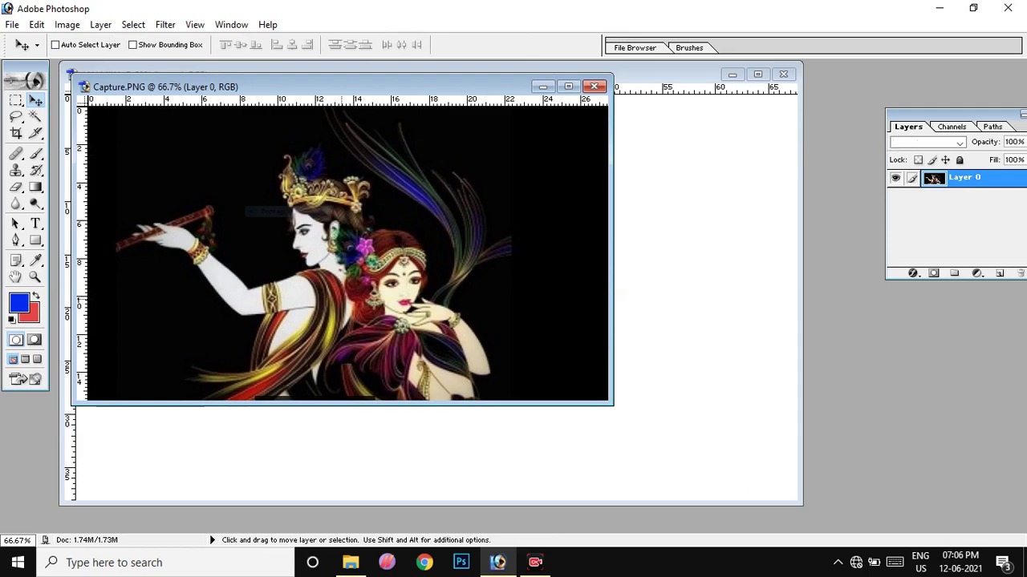
drag(345, 256, 683, 289)
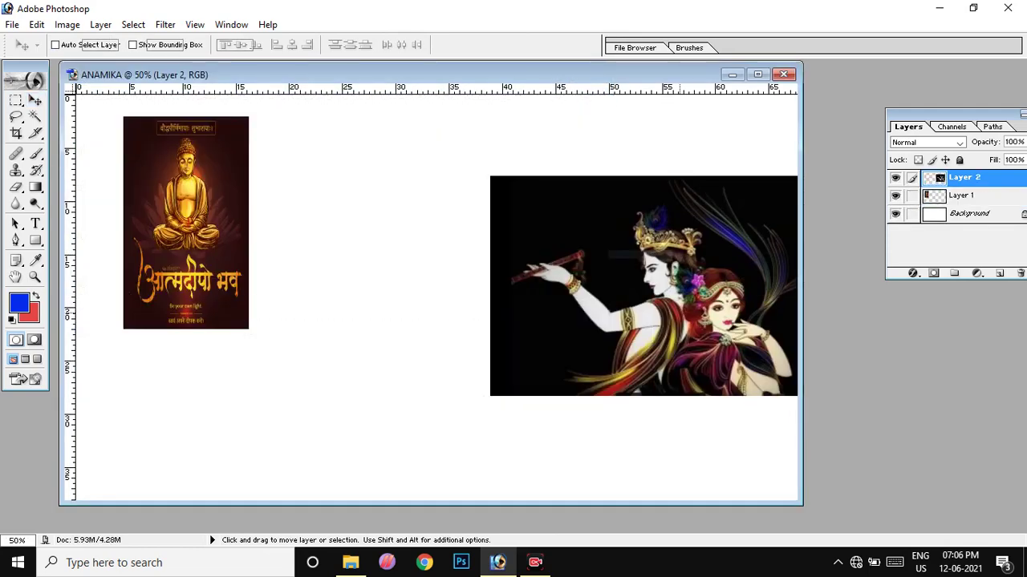
key(ctrl+t)
mouse_move(490, 176)
mouse_down()
mouse_move(523, 248)
mouse_move(570, 280)
mouse_up()
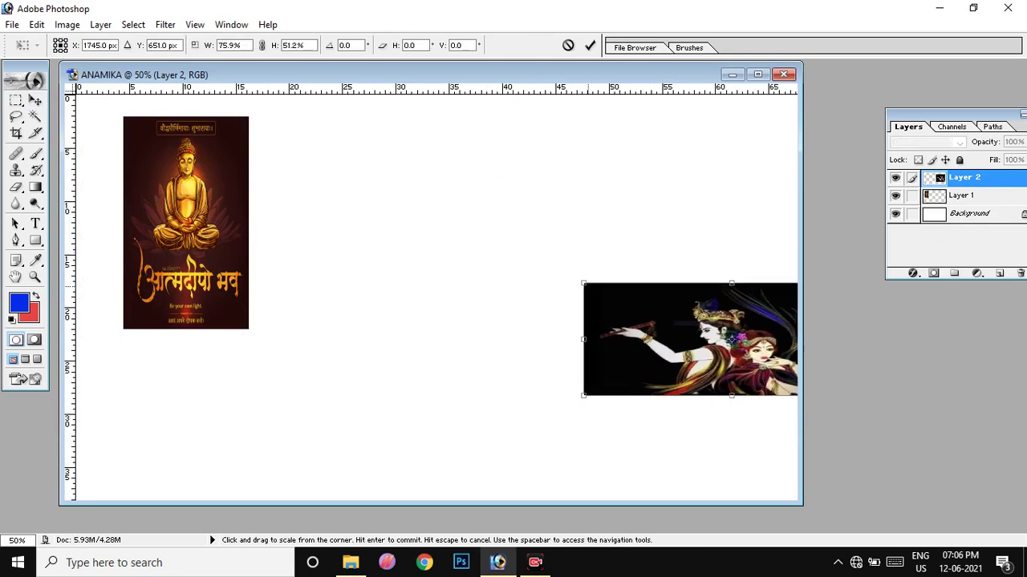
drag(718, 336, 451, 206)
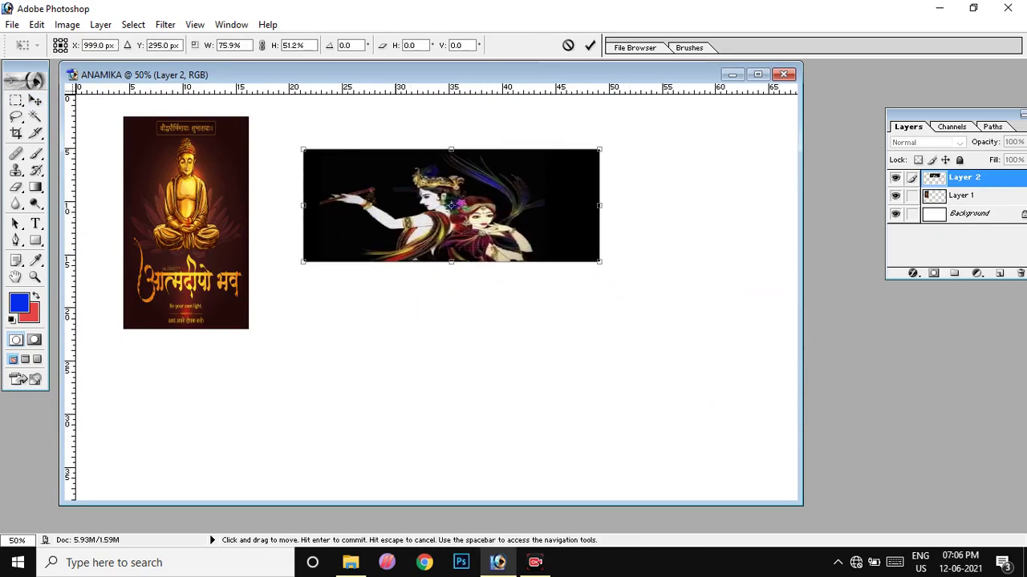
click(12, 24)
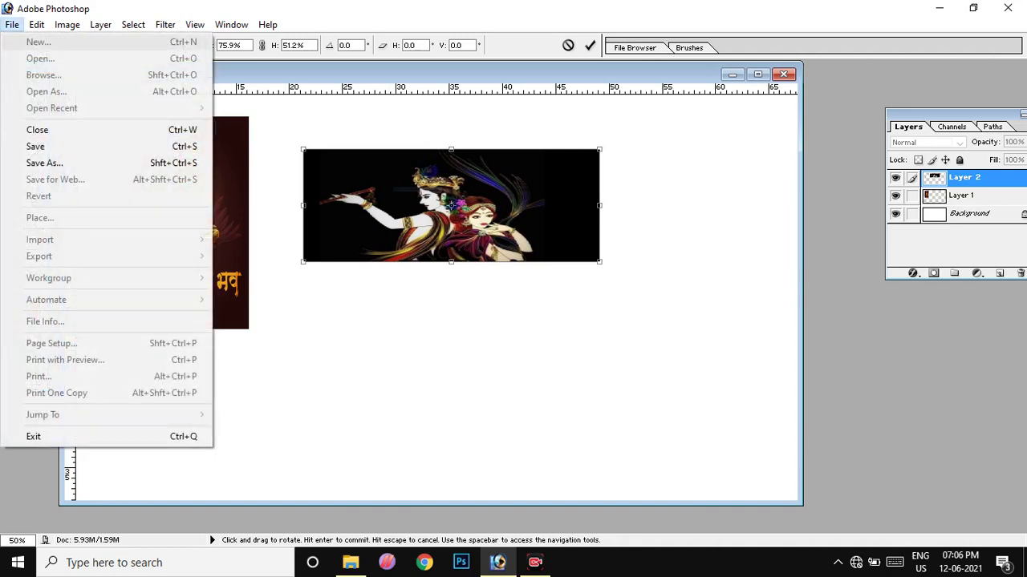
key(Escape)
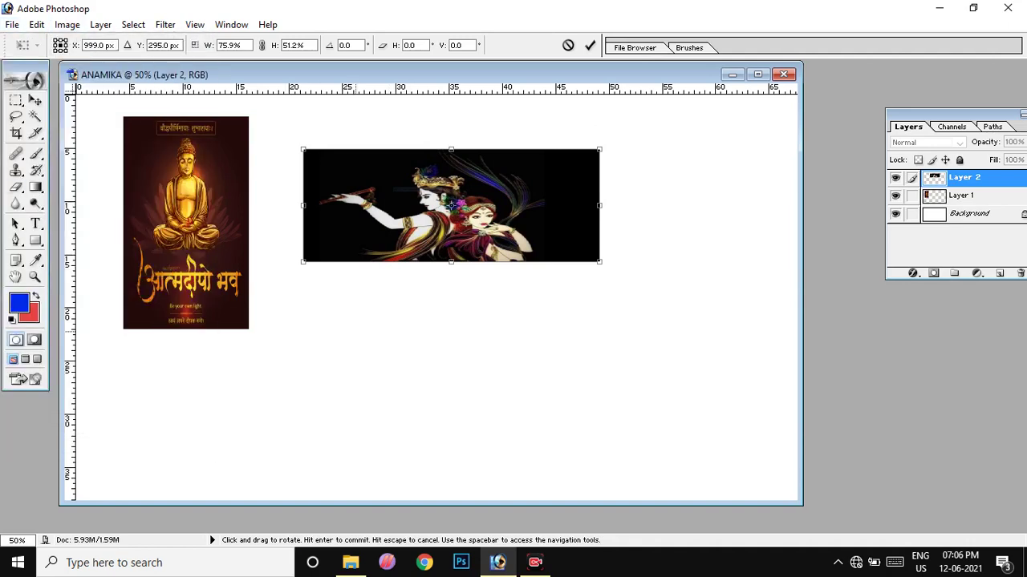
key(m)
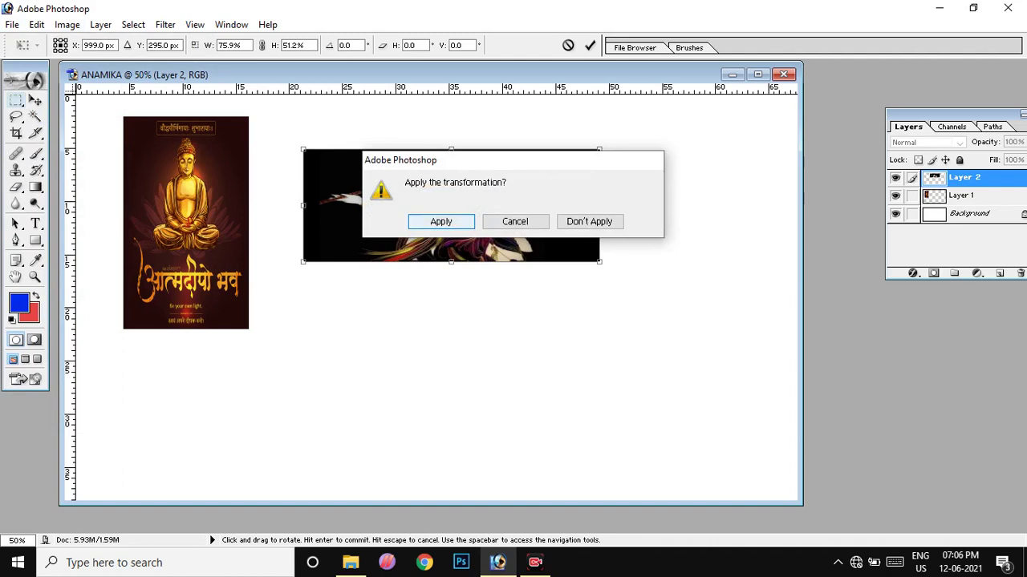
key(Return)
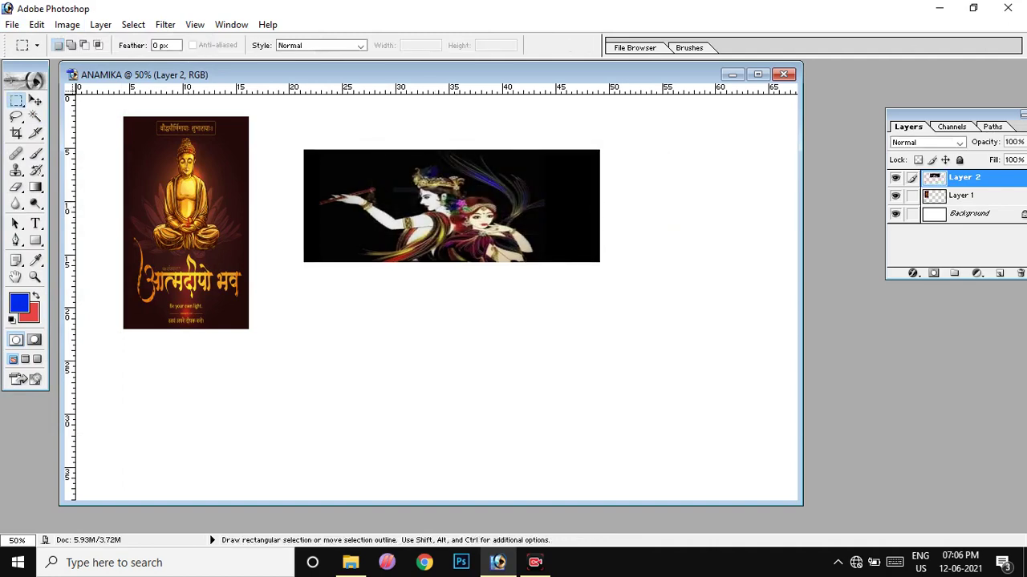
Bring up the Open As dialog and filter the file list to PNG files.
click(12, 24)
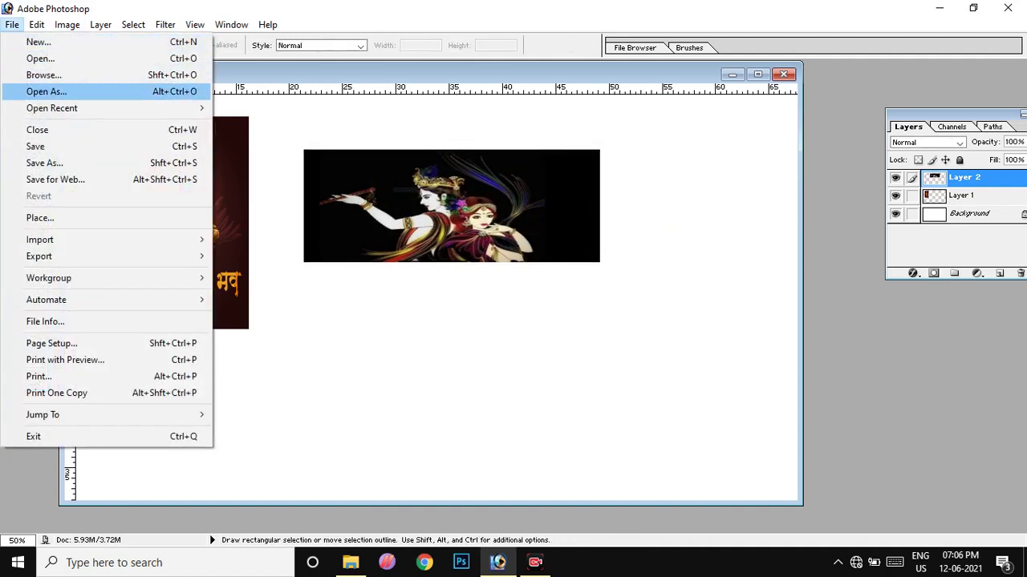
key(Up)
key(Up)
key(Up)
key(Down)
key(Down)
key(Down)
key(Return)
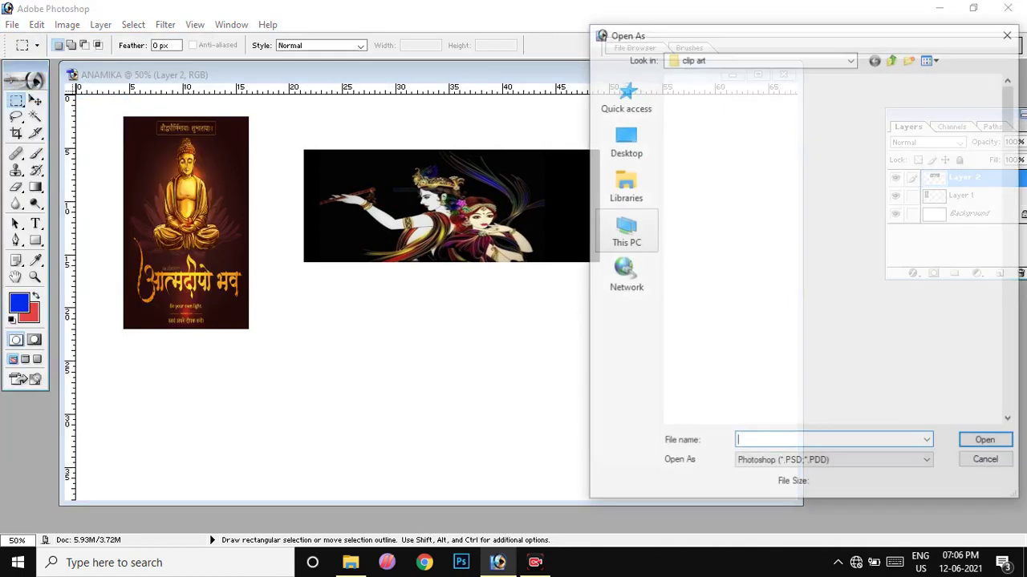
drag(822, 38, 420, 17)
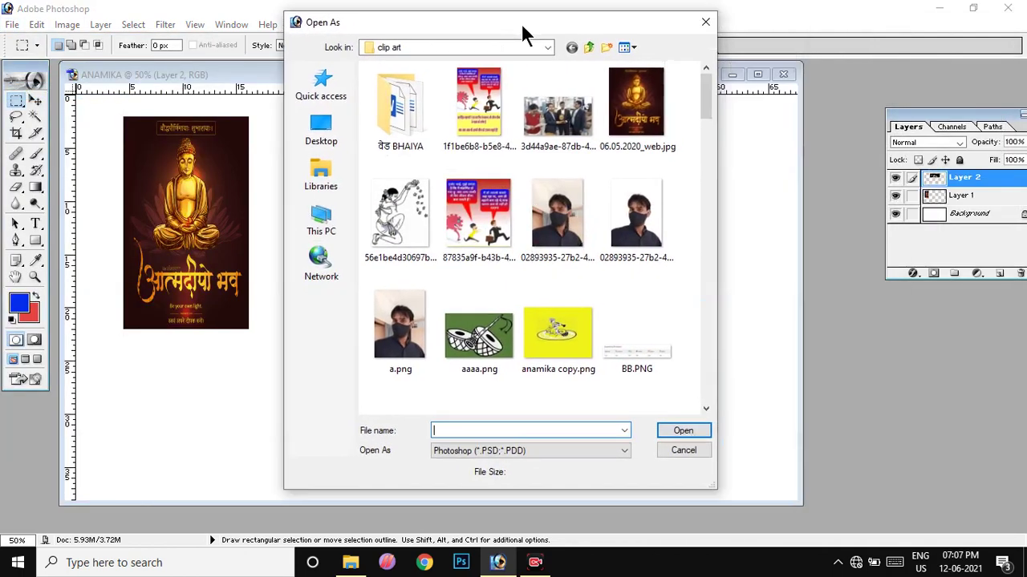
key(Tab)
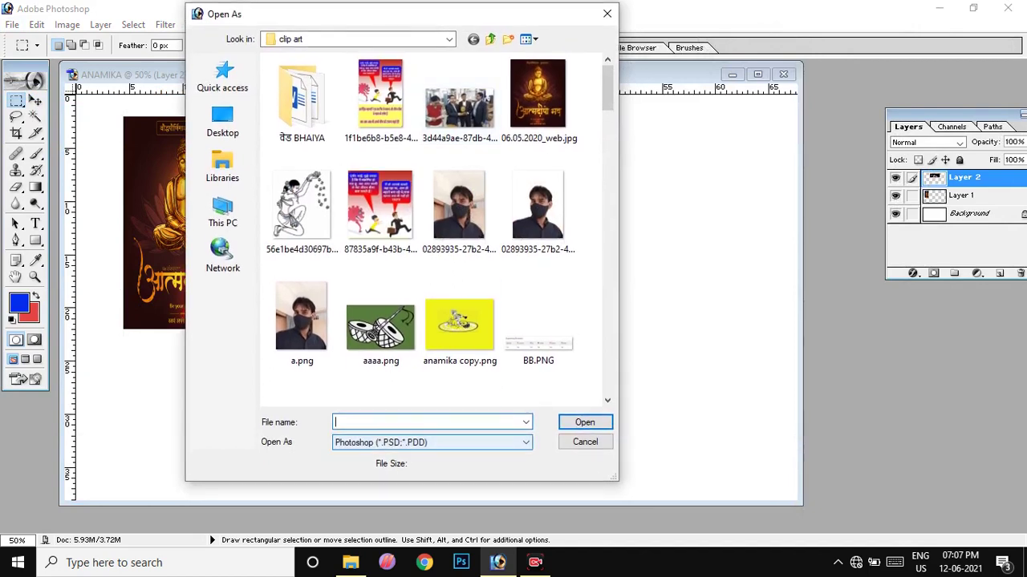
key(alt+Down)
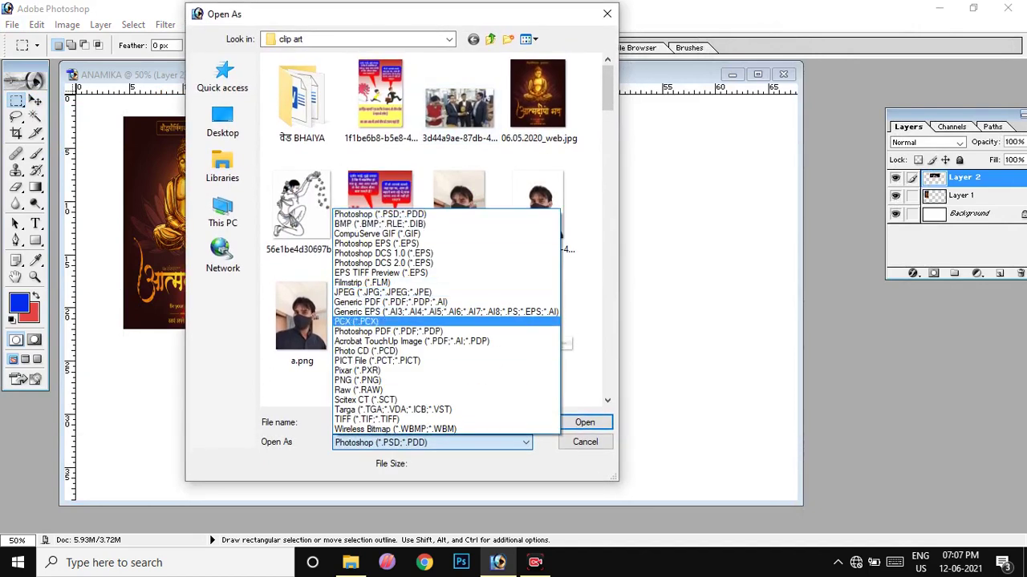
key(c)
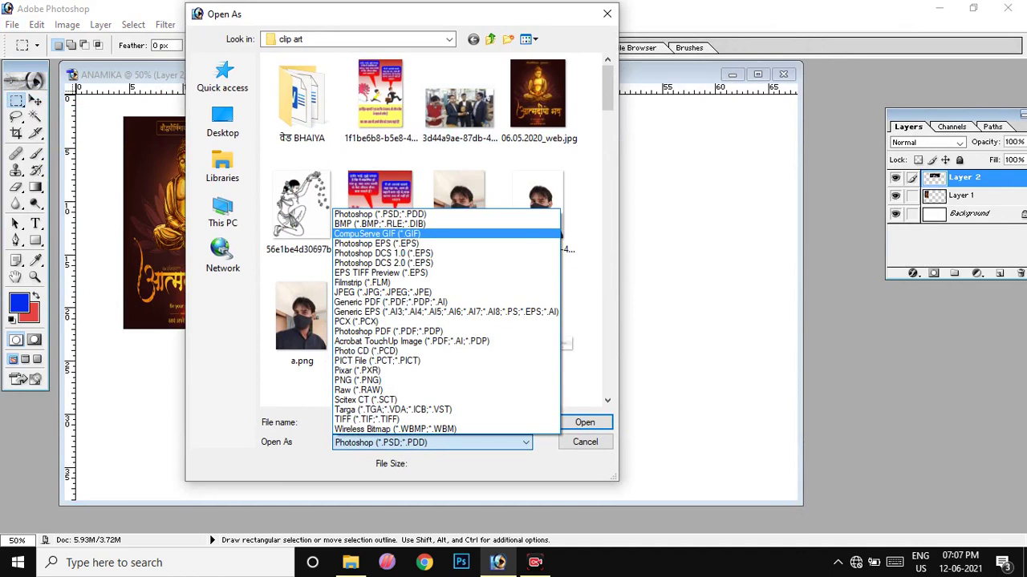
key(a)
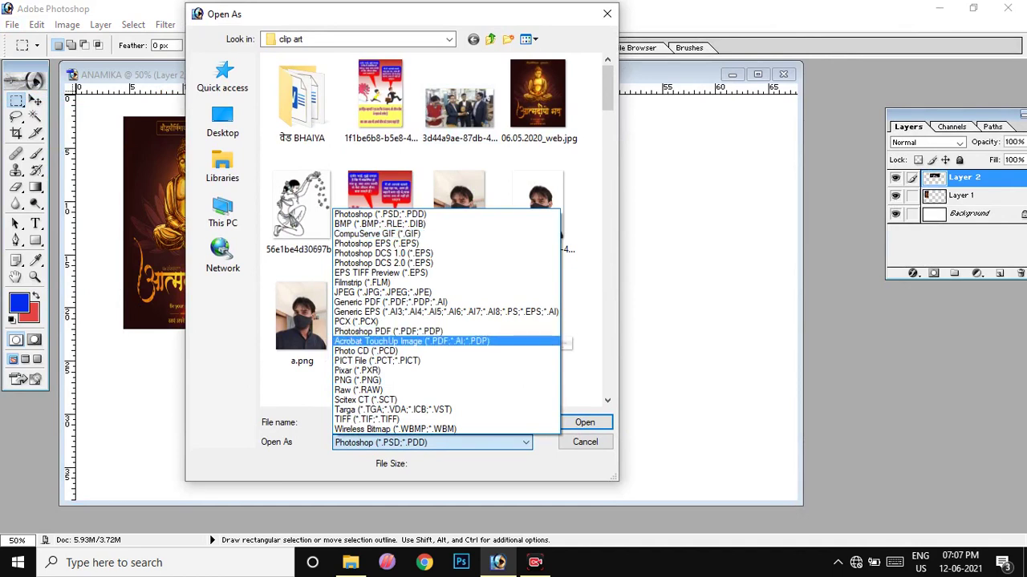
key(Down)
key(Down)
key(Down)
key(Up)
key(Up)
key(Up)
key(Up)
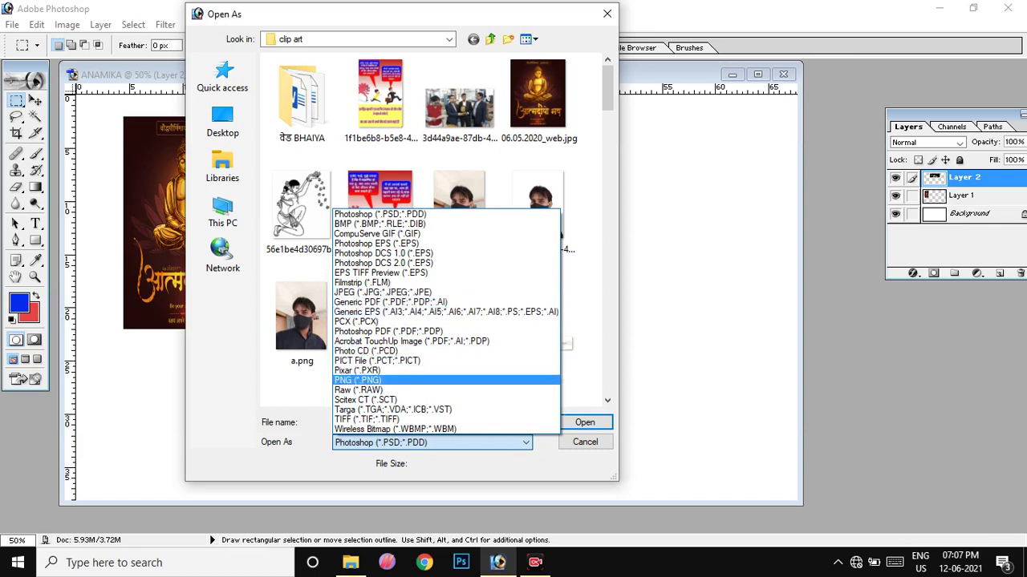
click(358, 380)
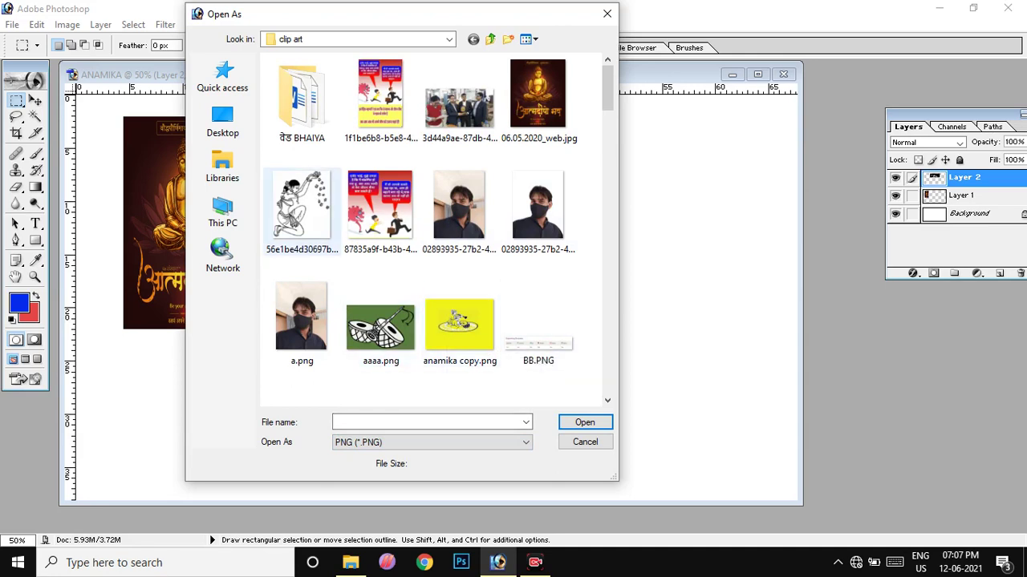
Find aaaa.png in the clip art folder and open it.
scroll(530, 329, down, 1)
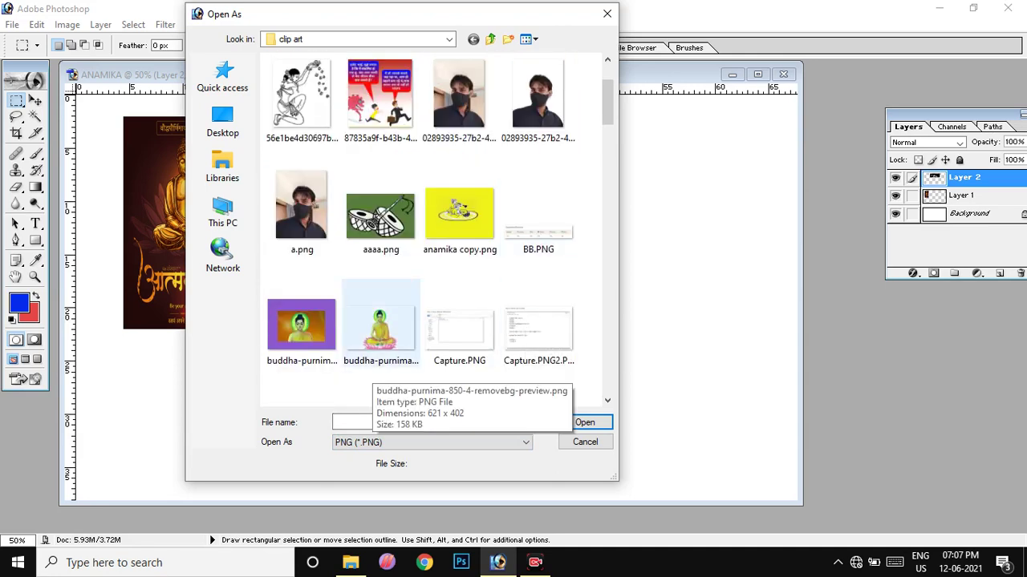
scroll(460, 161, down, 2)
scroll(460, 233, down, 3)
scroll(459, 233, down, 2)
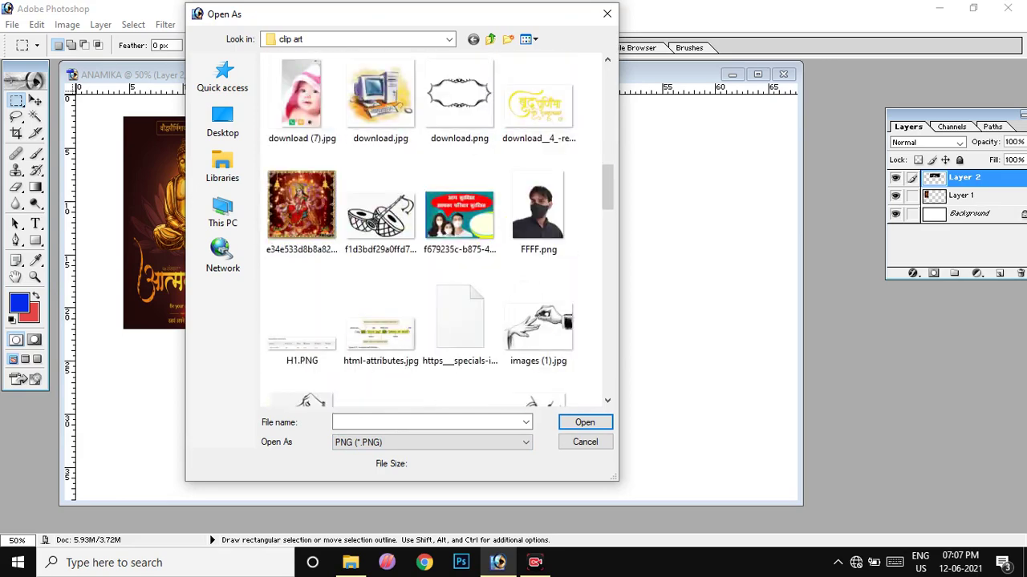
scroll(460, 232, down, 3)
scroll(460, 233, down, 1)
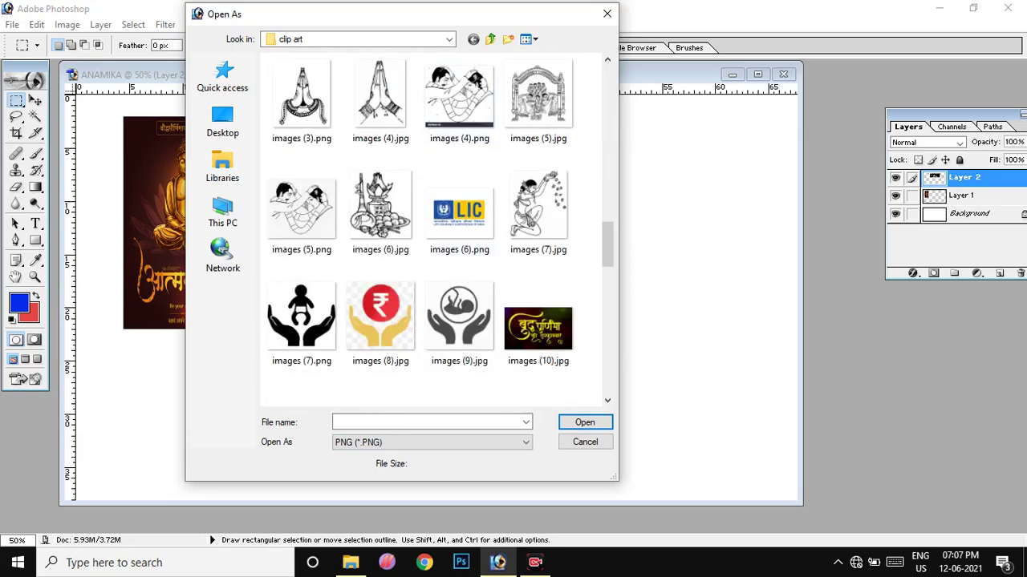
scroll(437, 228, up, 3)
scroll(437, 228, up, 5)
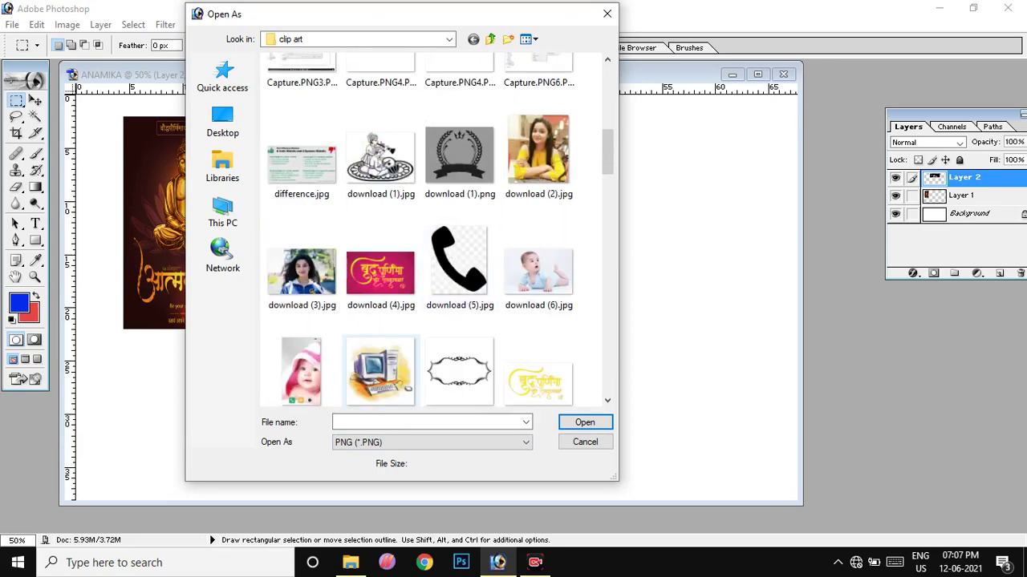
scroll(460, 264, up, 2)
scroll(459, 265, up, 4)
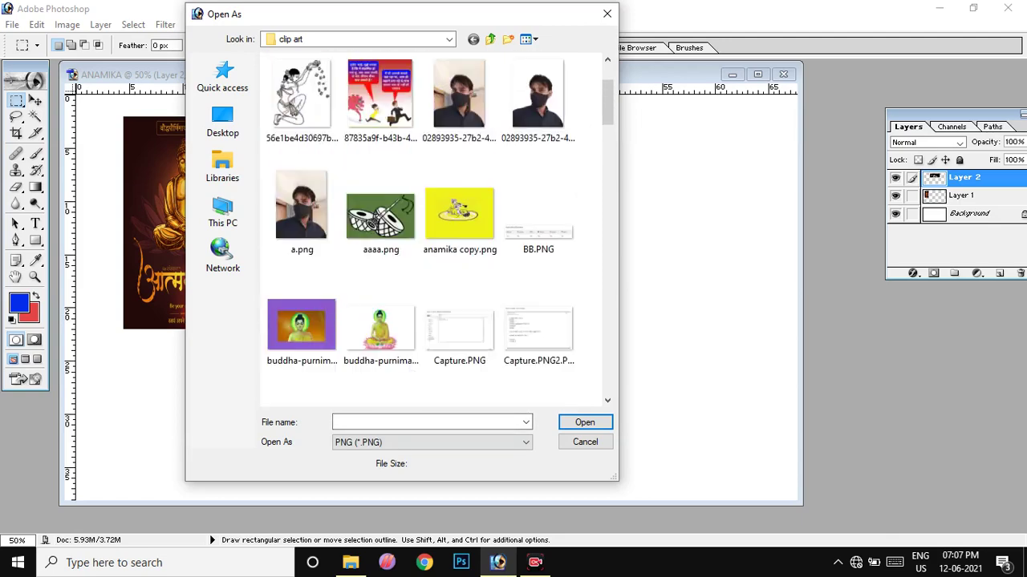
scroll(460, 265, up, 2)
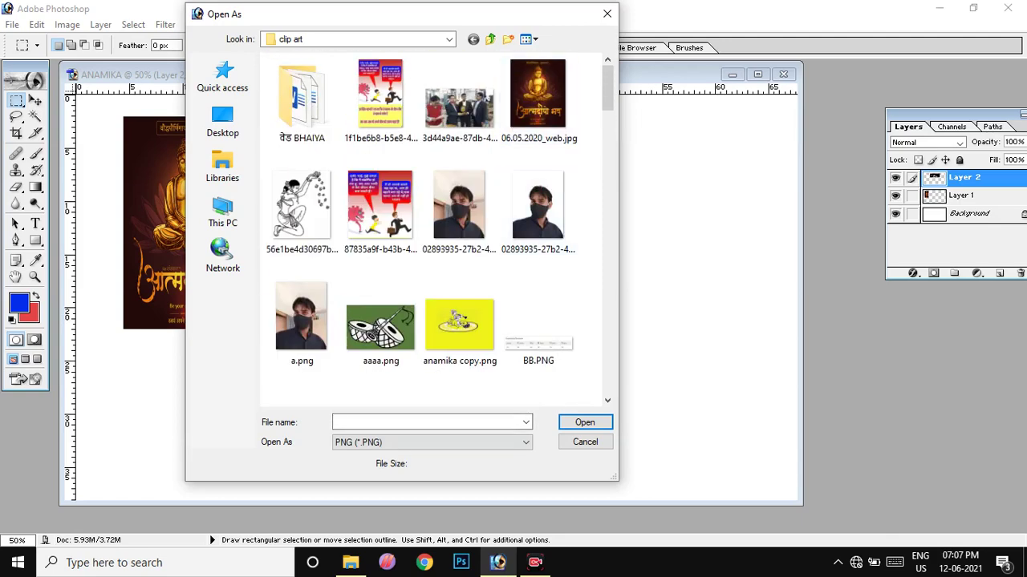
scroll(440, 230, down, 1)
scroll(381, 265, down, 2)
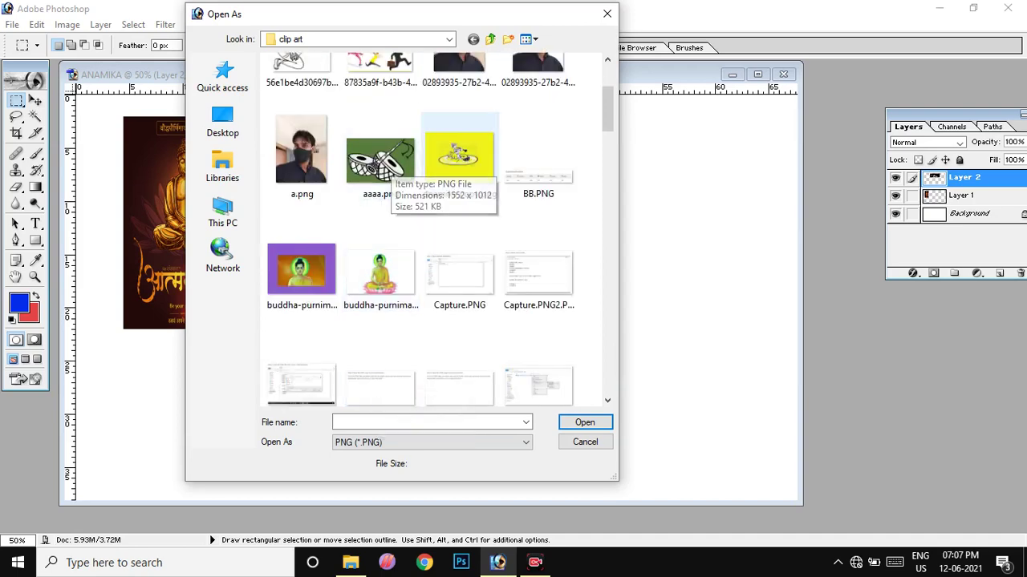
click(380, 160)
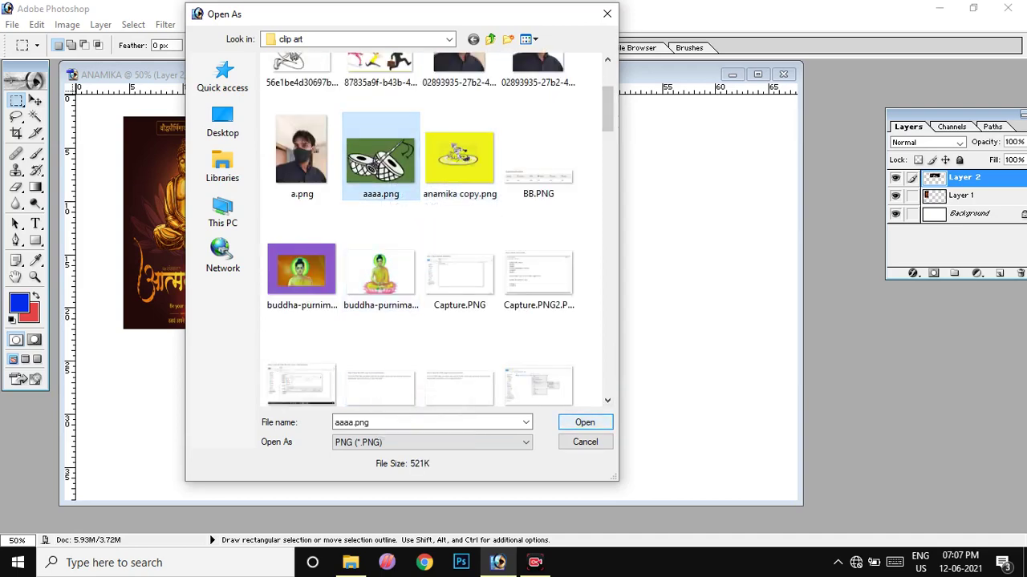
click(585, 422)
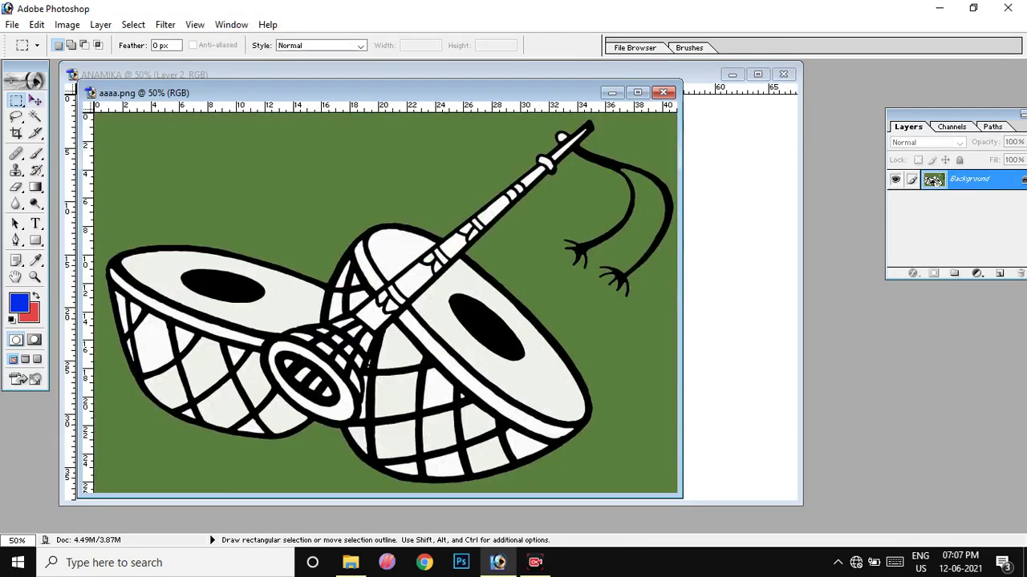
Drag the drums into ANAMIKA as Layer 3, scale it to 21.4% × 30.0% by the Buddha poster, and apply.
click(35, 101)
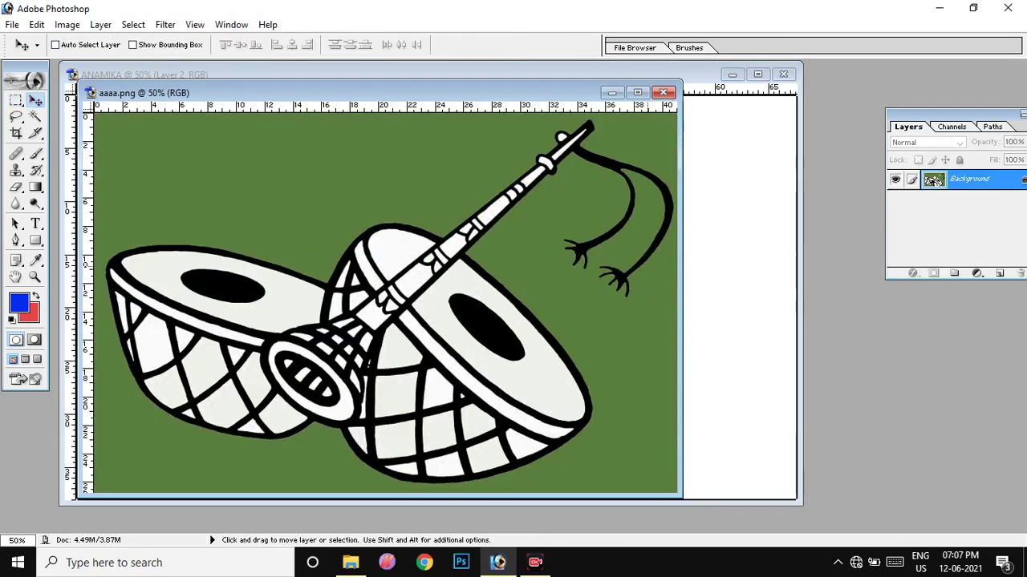
drag(933, 180, 770, 241)
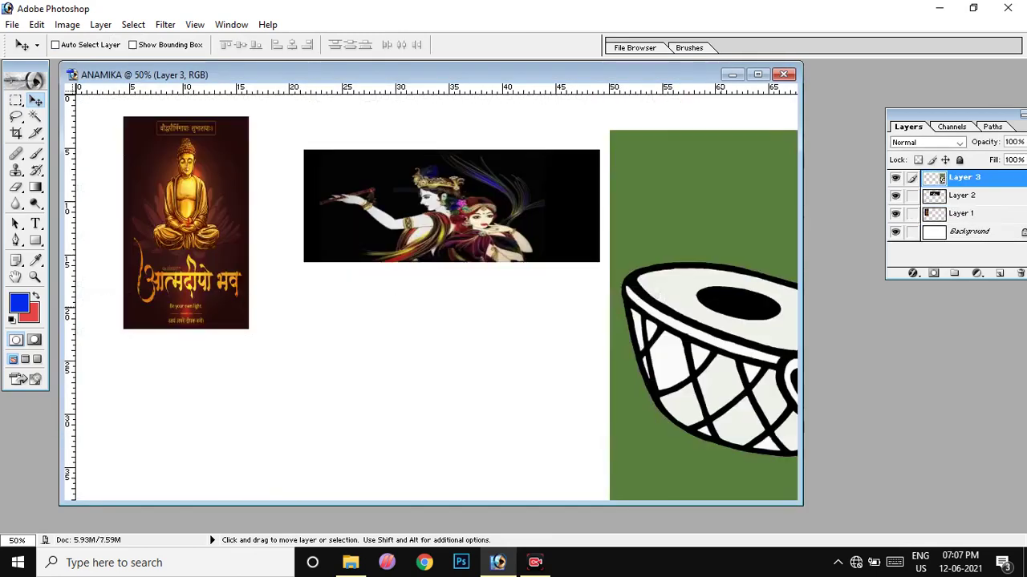
key(ctrl+t)
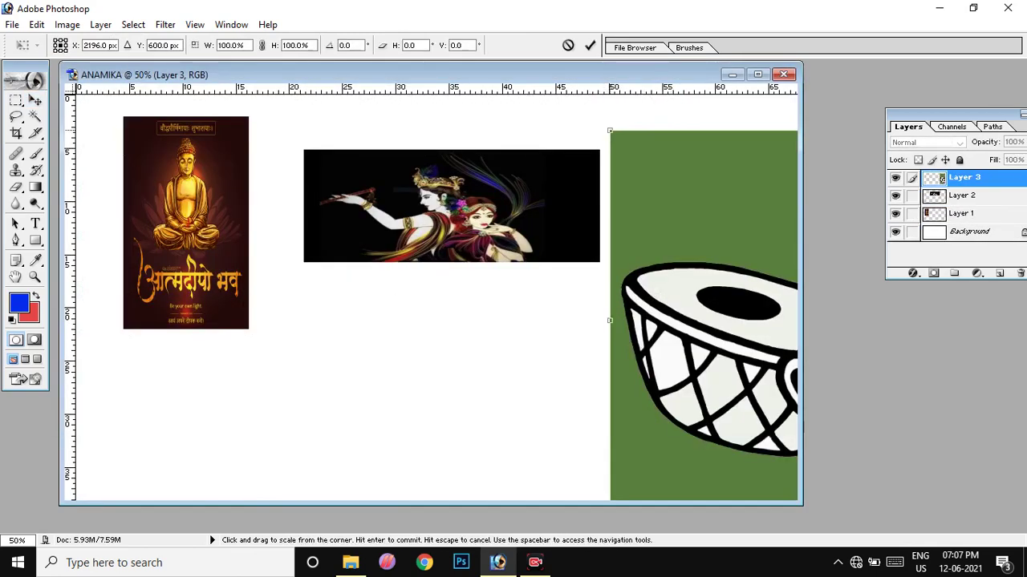
drag(610, 130, 418, 327)
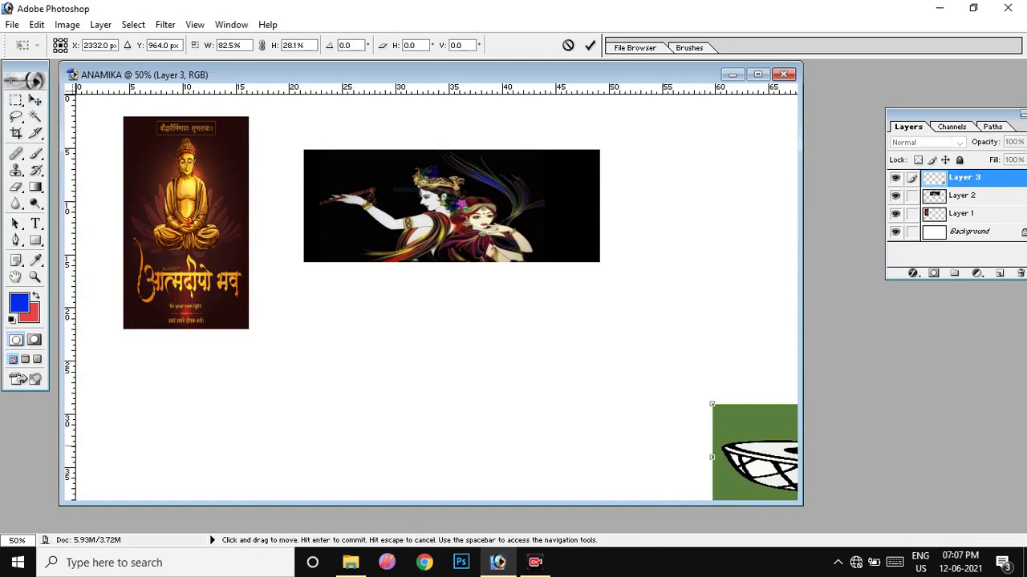
drag(561, 385, 392, 350)
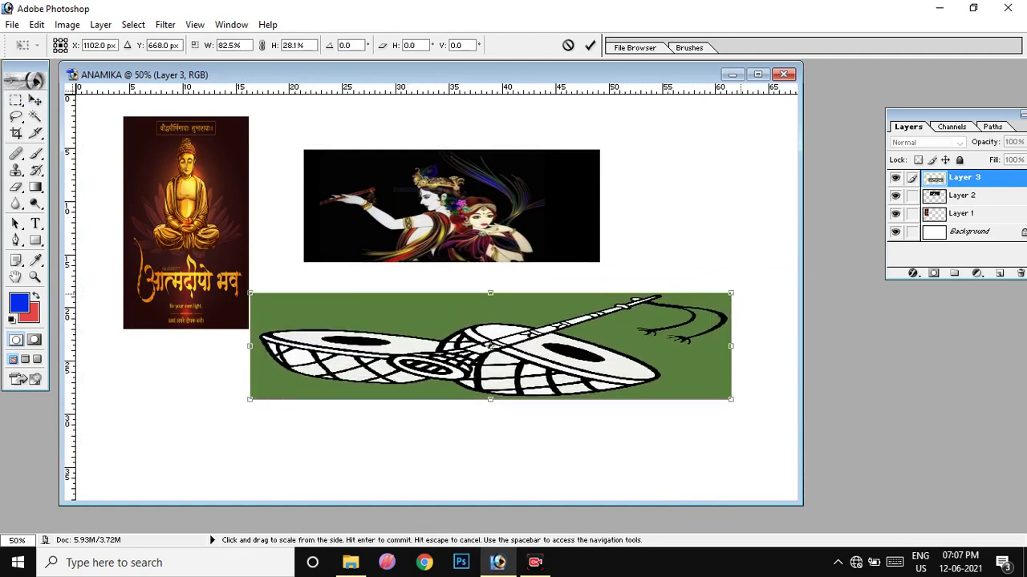
drag(731, 292, 374, 284)
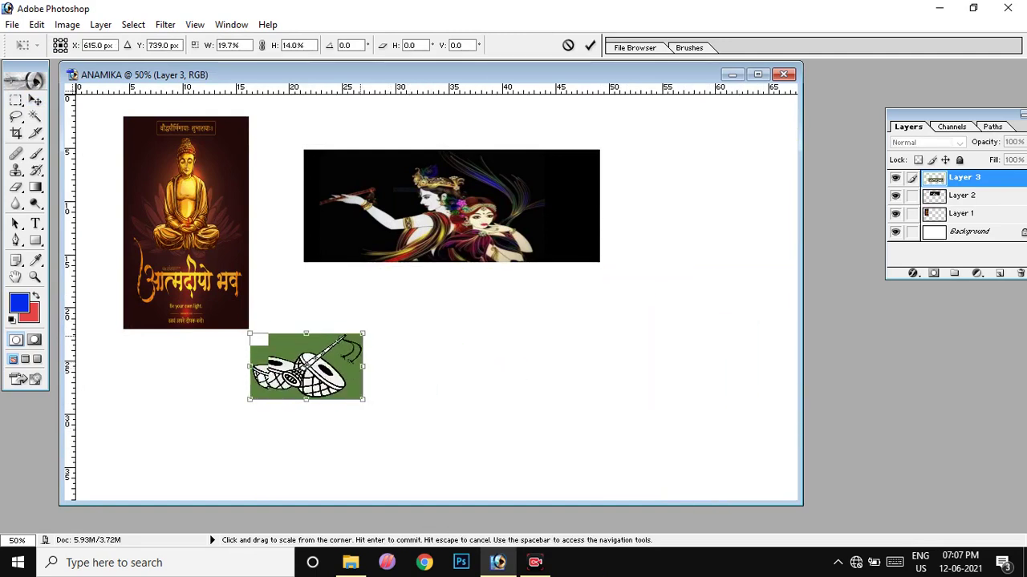
click(12, 24)
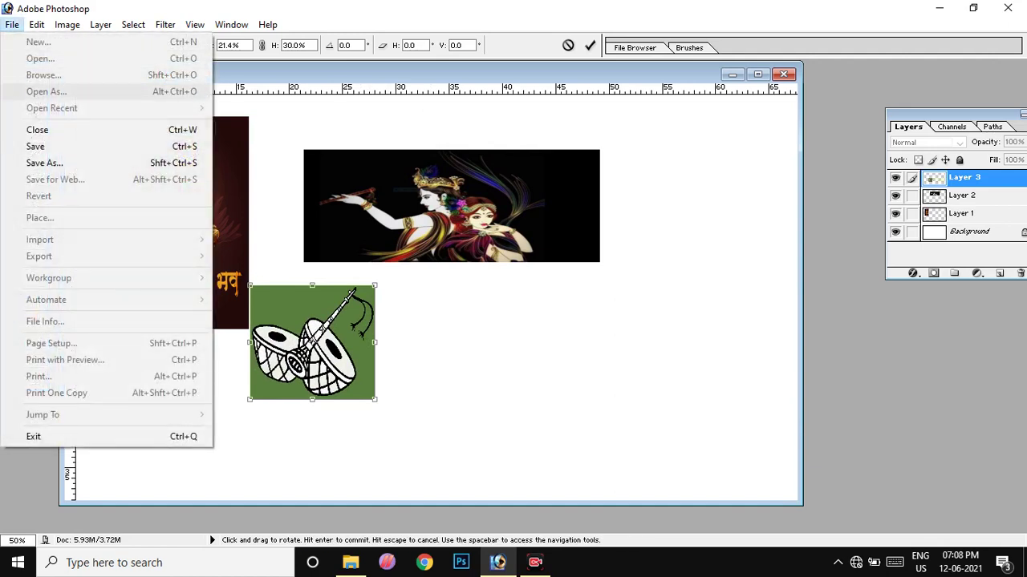
key(Escape)
click(16, 100)
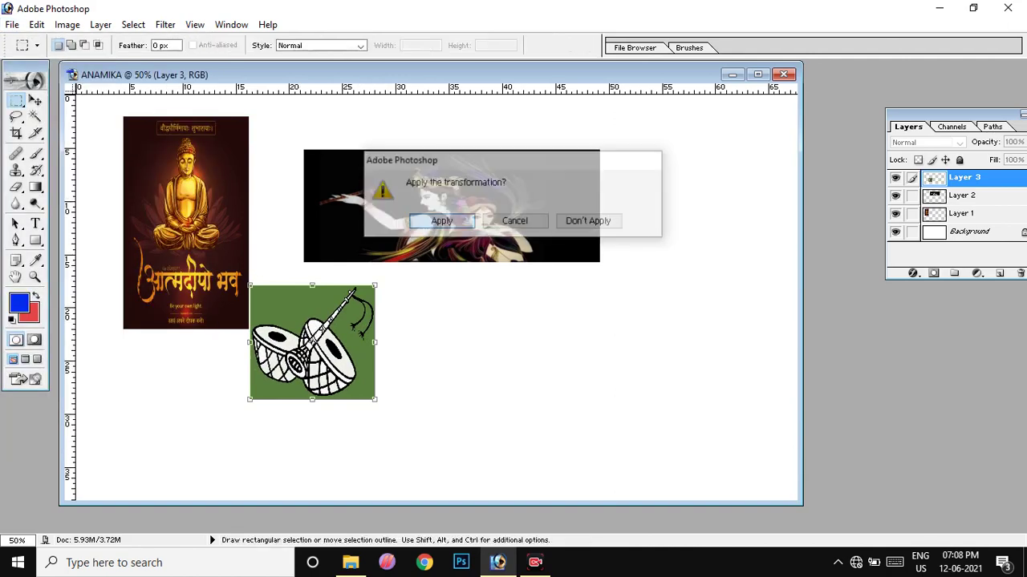
key(Return)
click(12, 24)
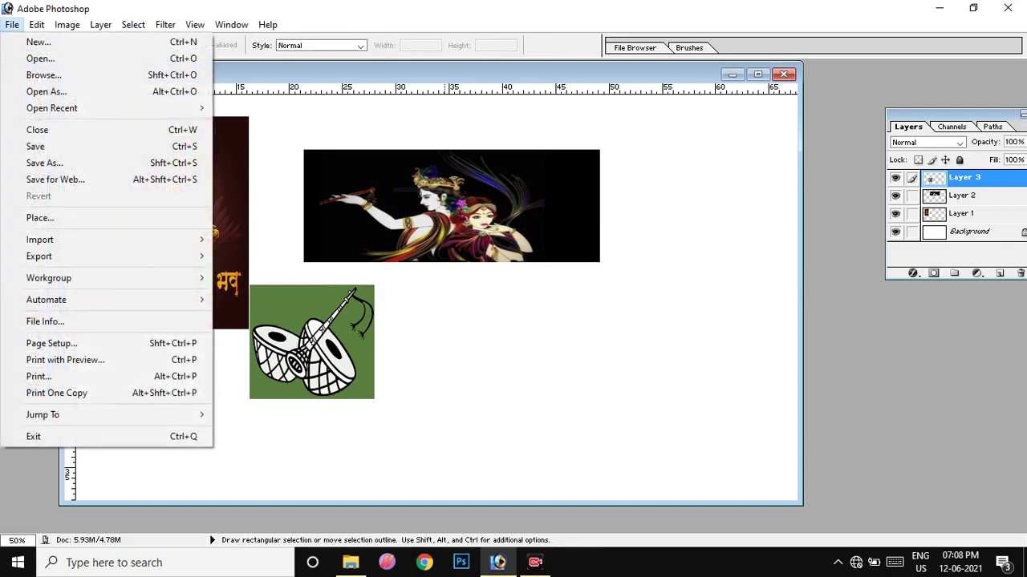
key(Escape)
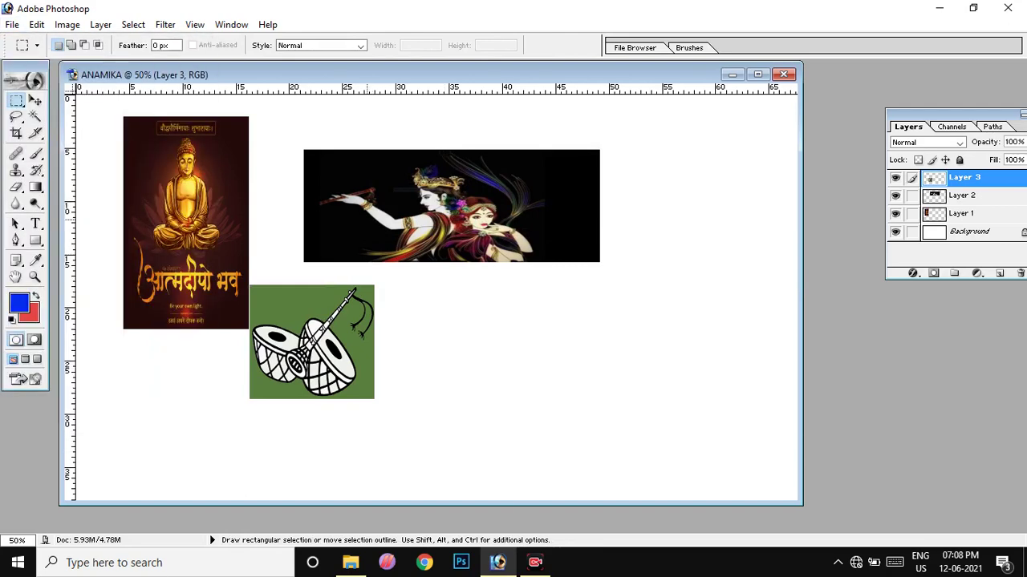
Open a recent baby photo and close it, then start closing ANAMIKA.
click(12, 24)
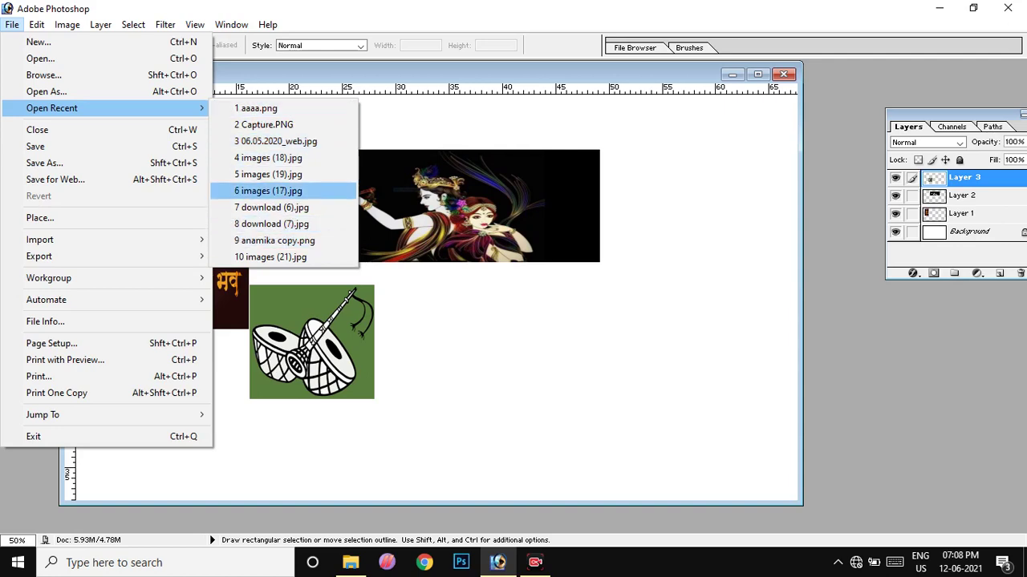
click(271, 224)
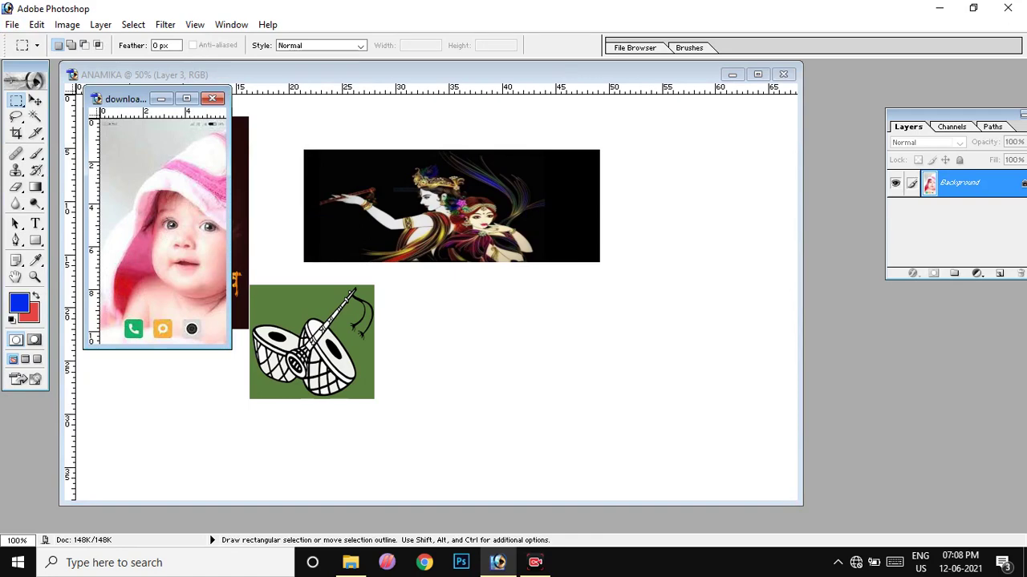
click(12, 24)
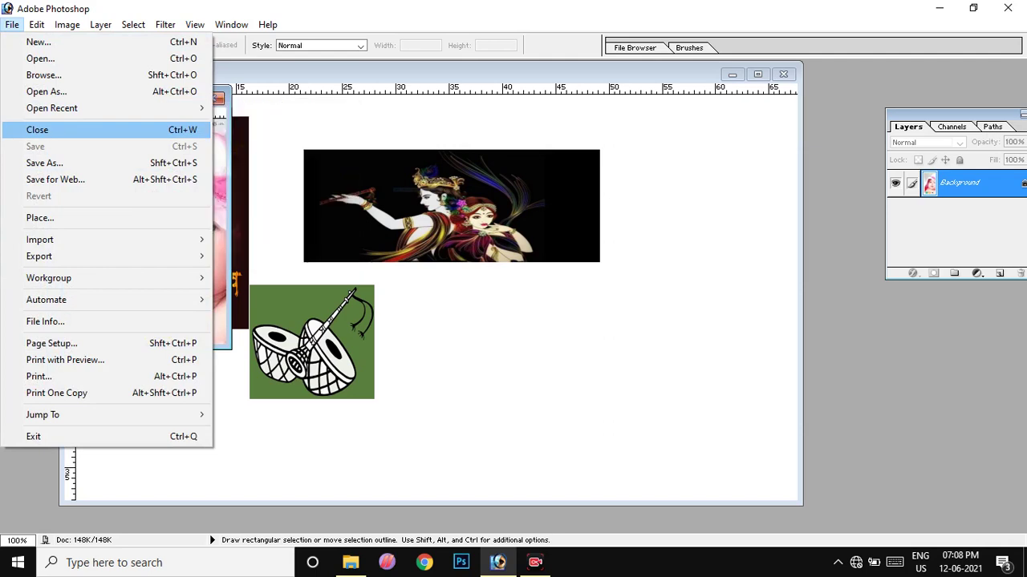
click(37, 129)
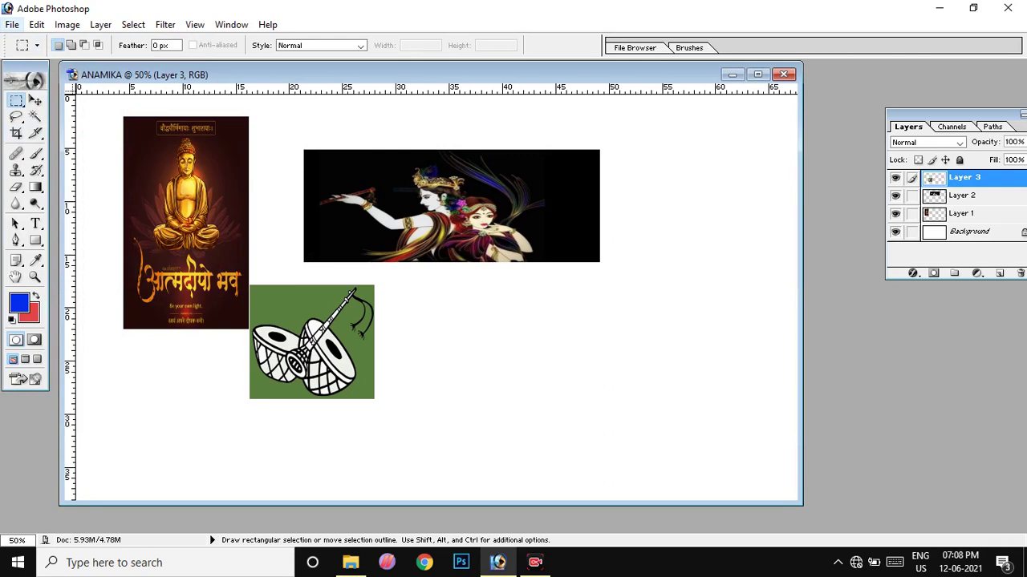
key(alt+f)
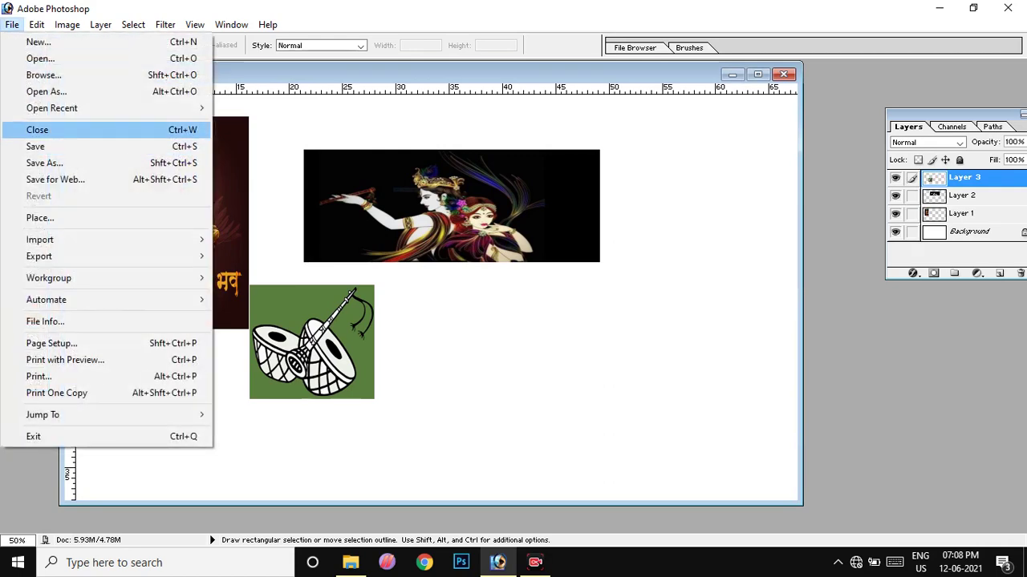
key(Return)
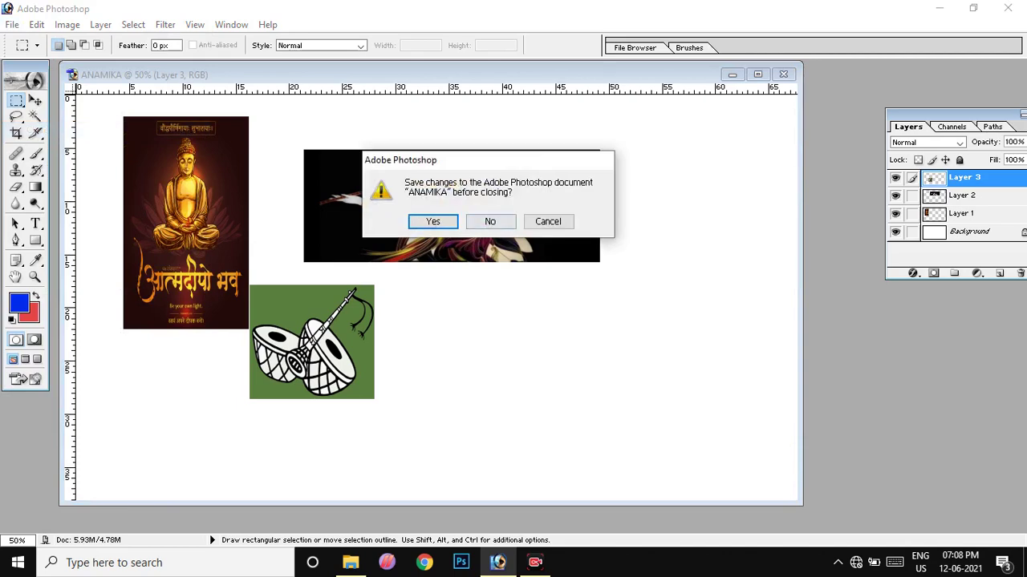
Cancel the save prompts twice to keep ANAMIKA open, then maximize its window.
key(Return)
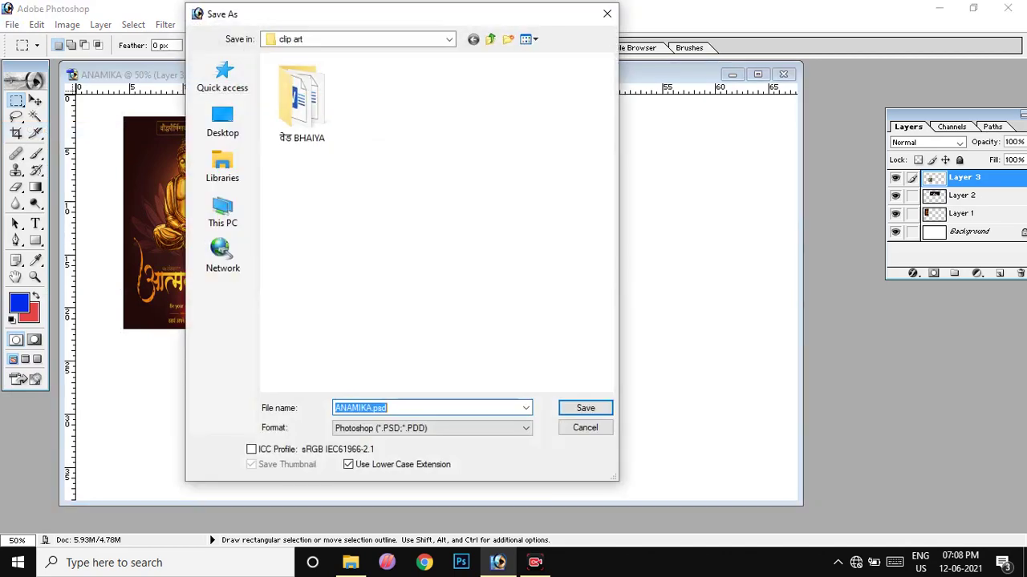
click(607, 14)
click(12, 24)
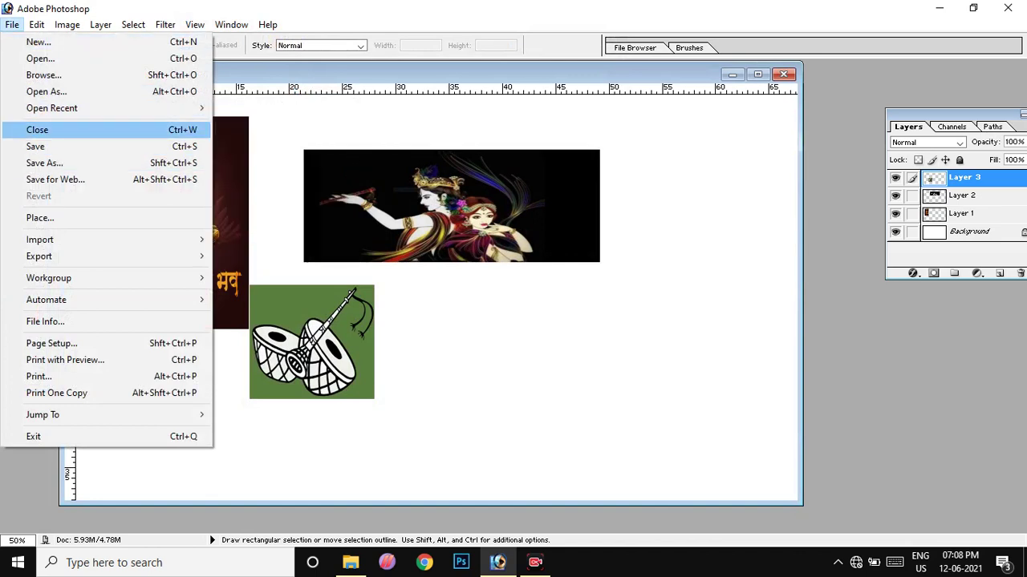
click(37, 129)
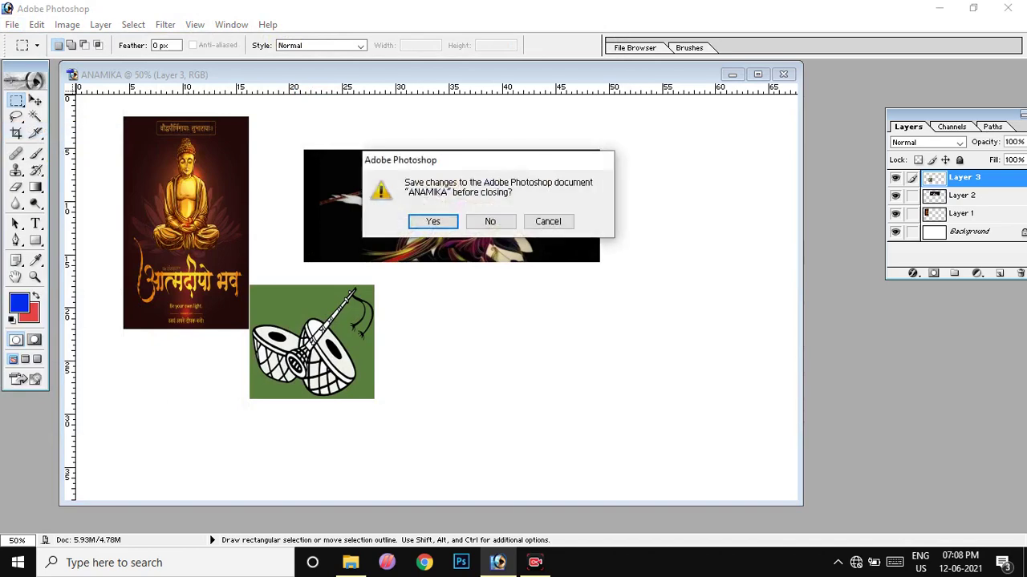
click(546, 219)
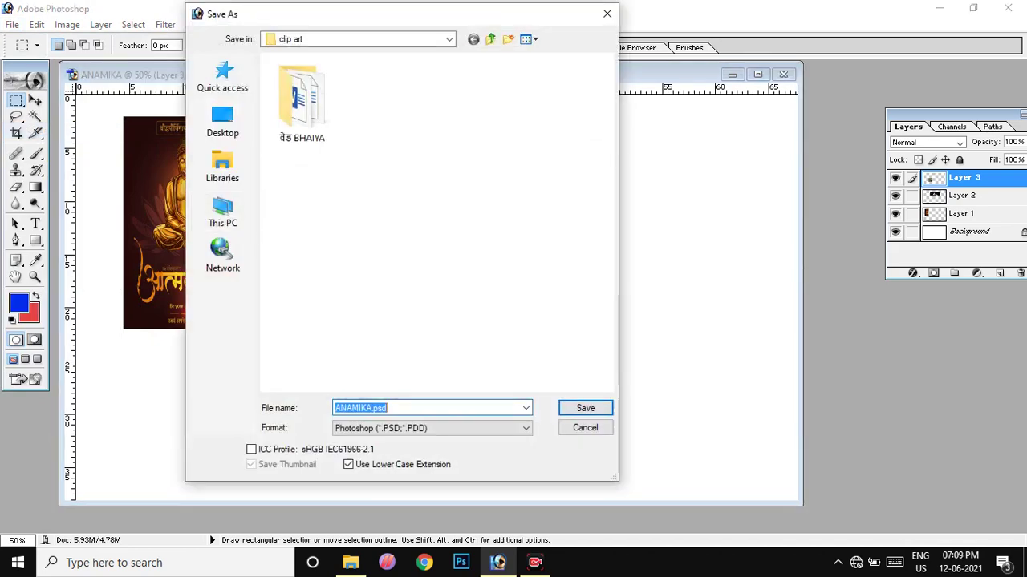
key(Escape)
click(12, 24)
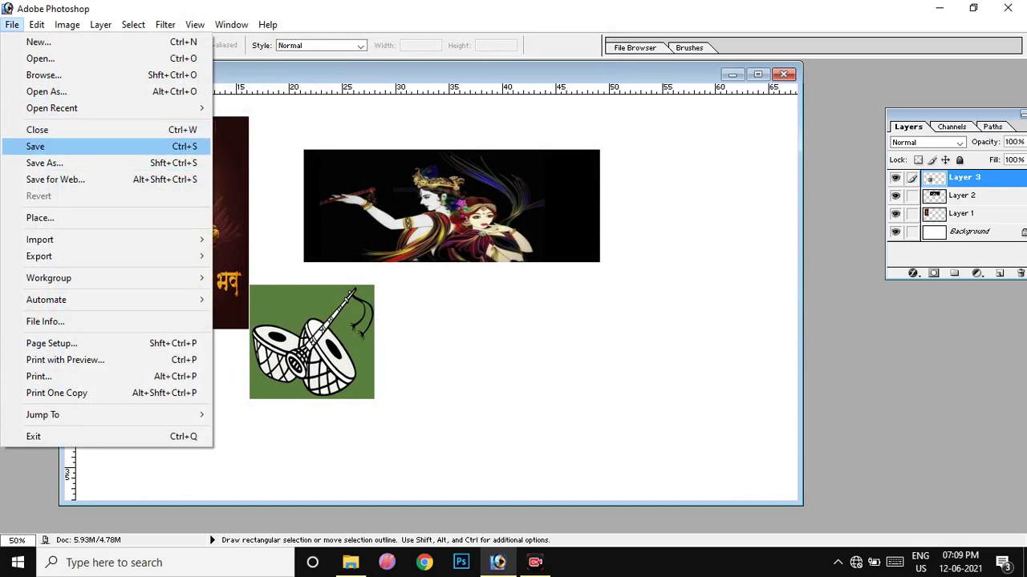
key(Escape)
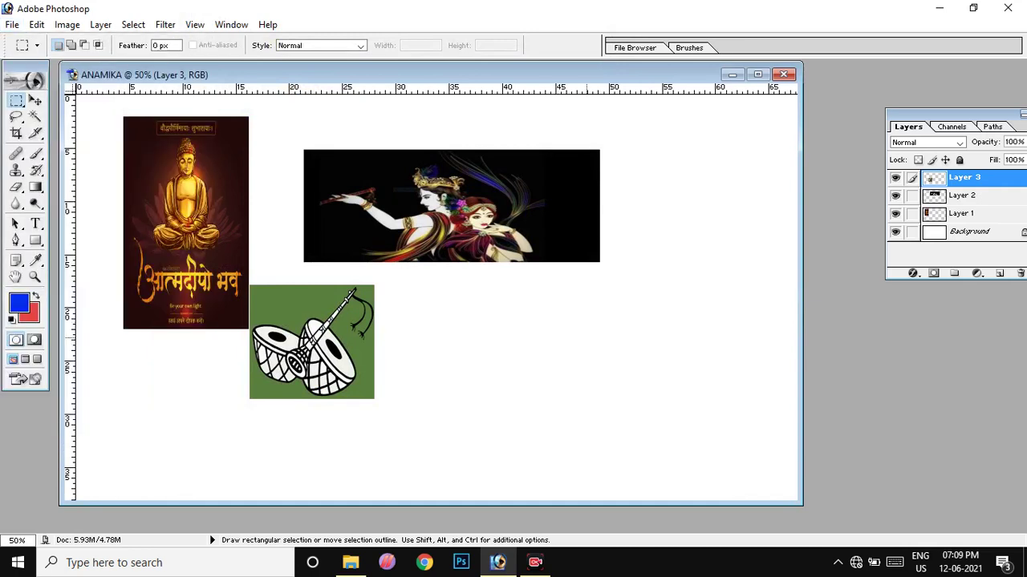
click(758, 75)
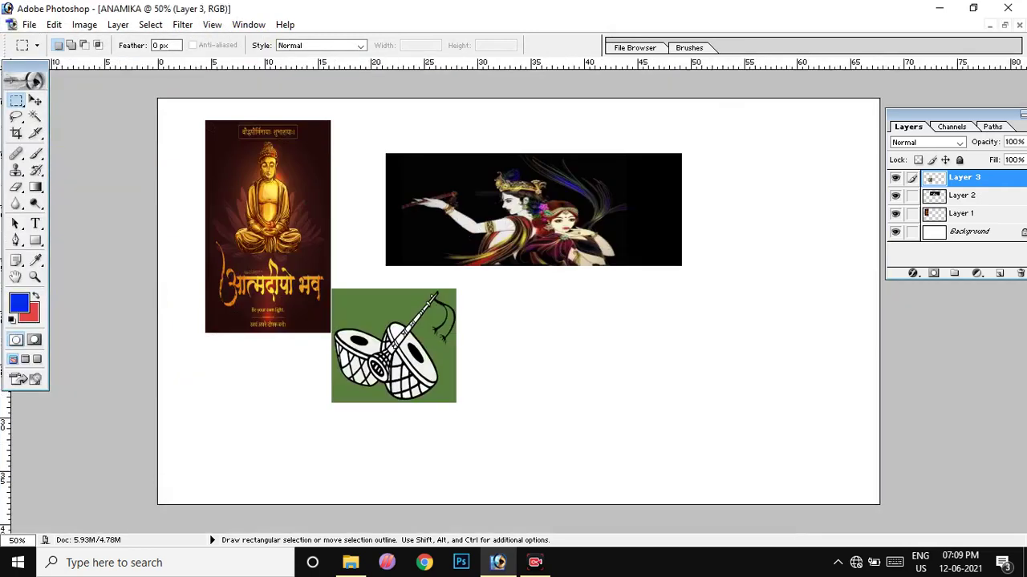
Save ANAMIKA copy.png to the Desktop in PNG format with Interlace set to None.
click(28, 24)
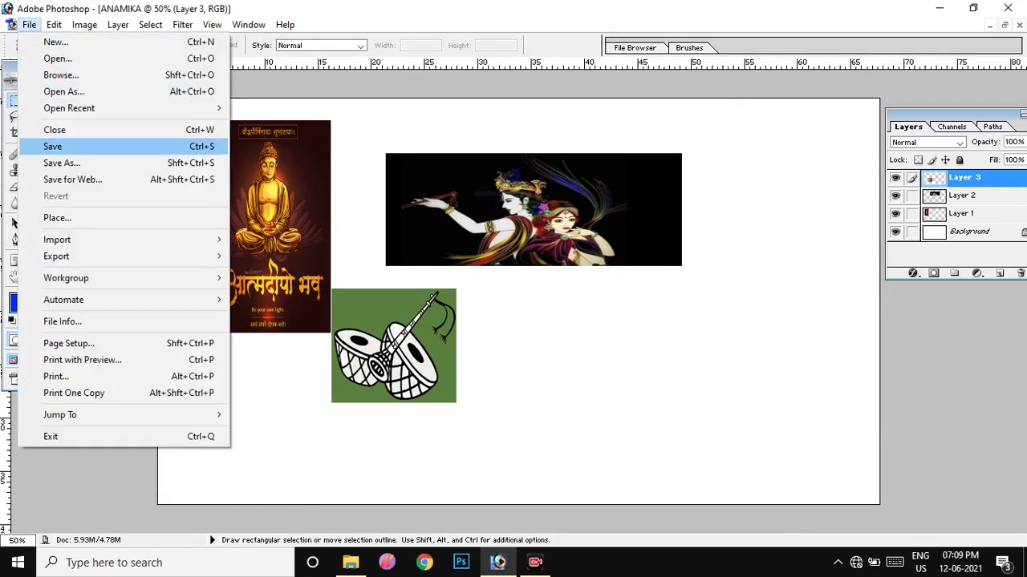
click(52, 145)
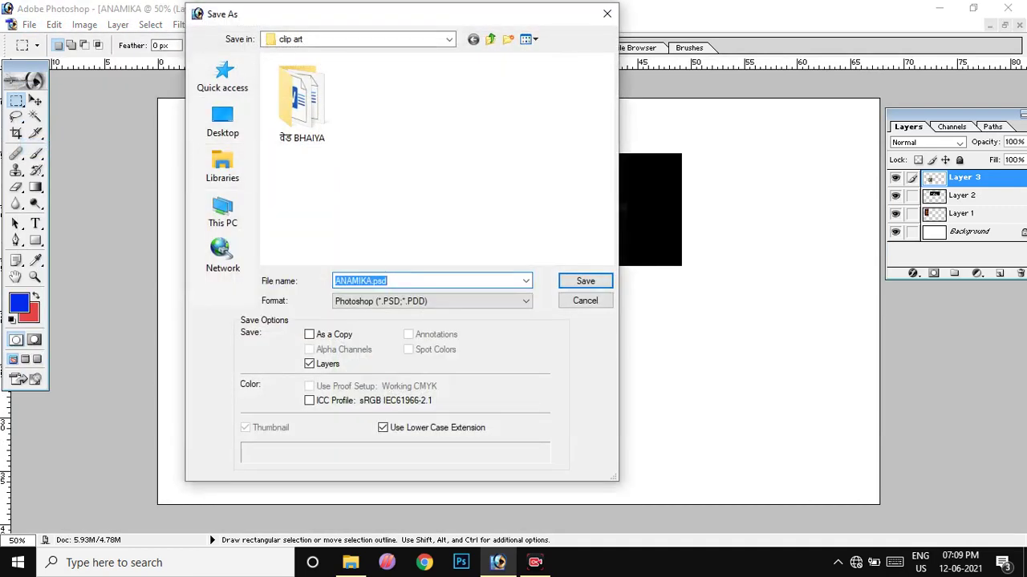
click(222, 121)
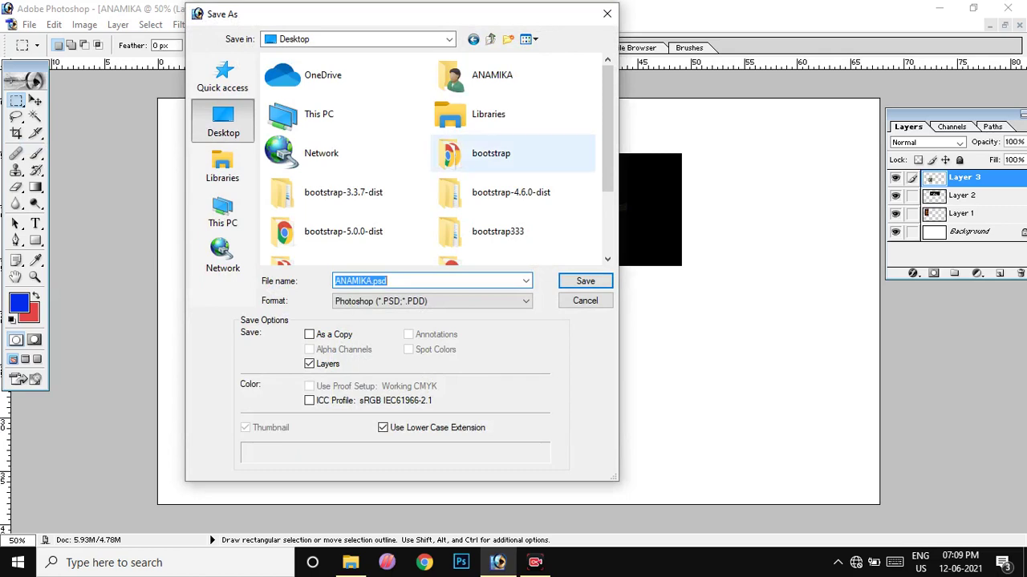
scroll(513, 177, down, 2)
scroll(514, 177, up, 2)
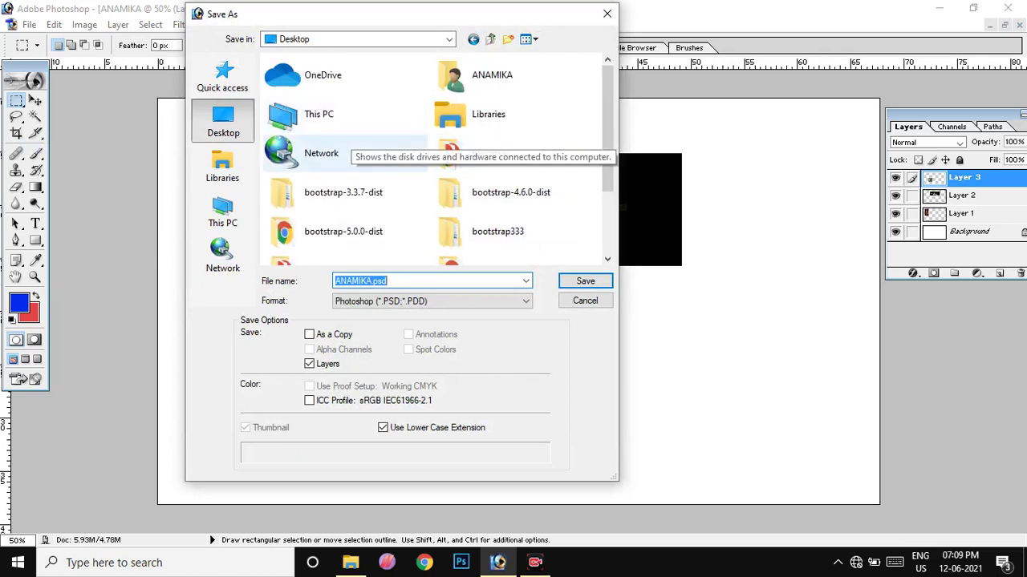
key(End)
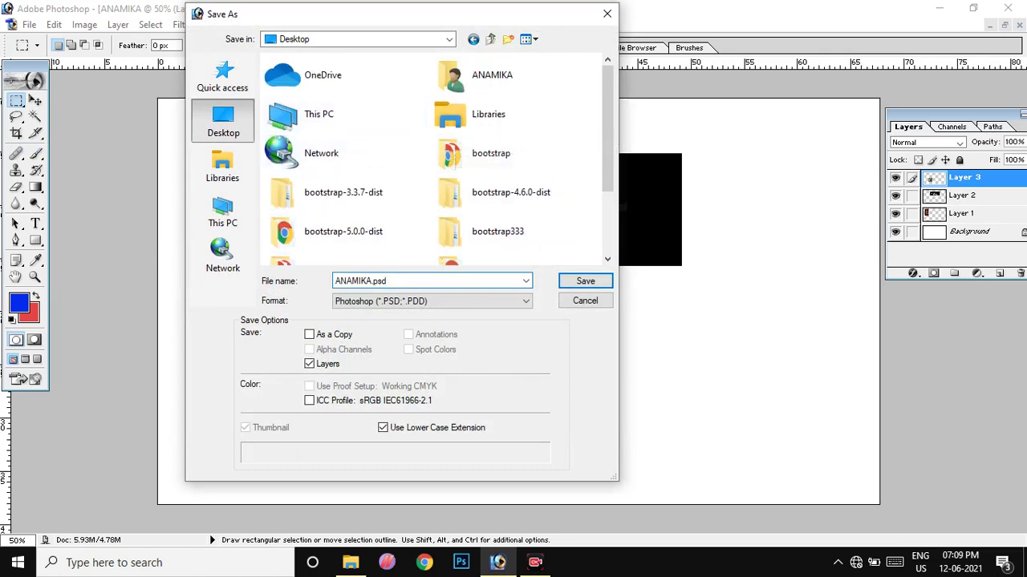
key(Tab)
key(alt+Down)
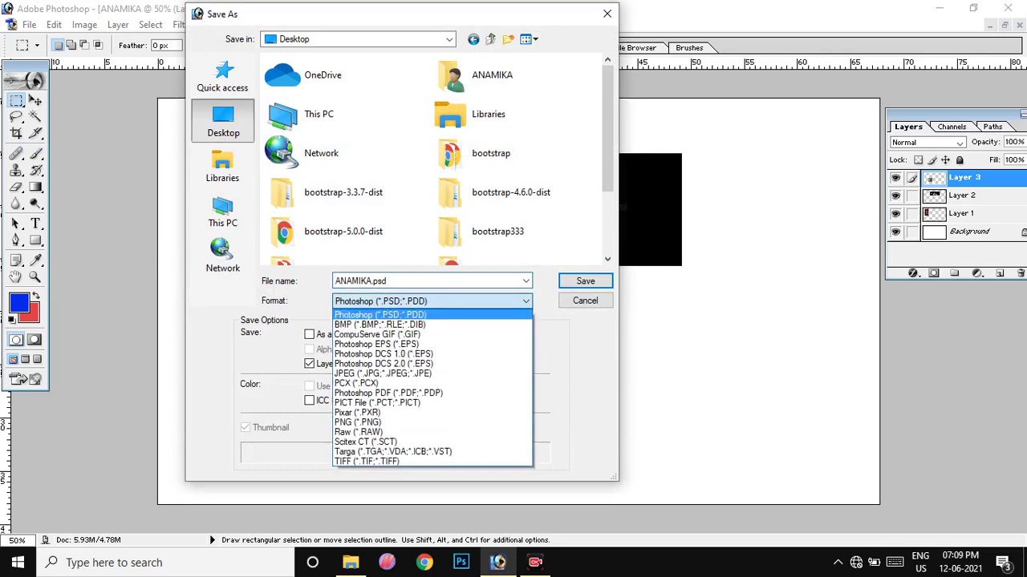
key(Down)
key(Down)
key(Down)
key(Down)
key(Down)
key(Down)
key(Down)
key(Down)
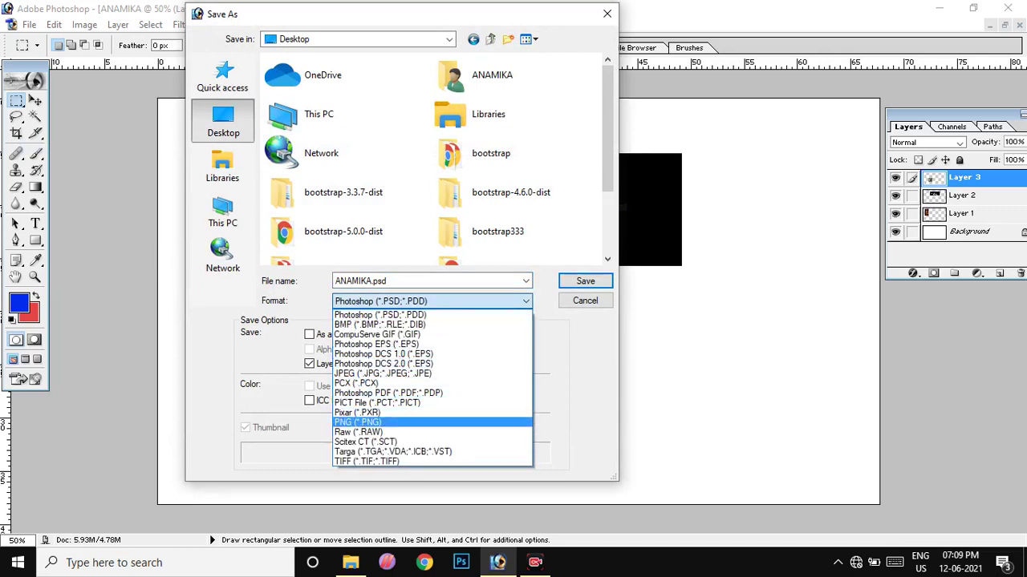
key(Return)
scroll(345, 160, down, 2)
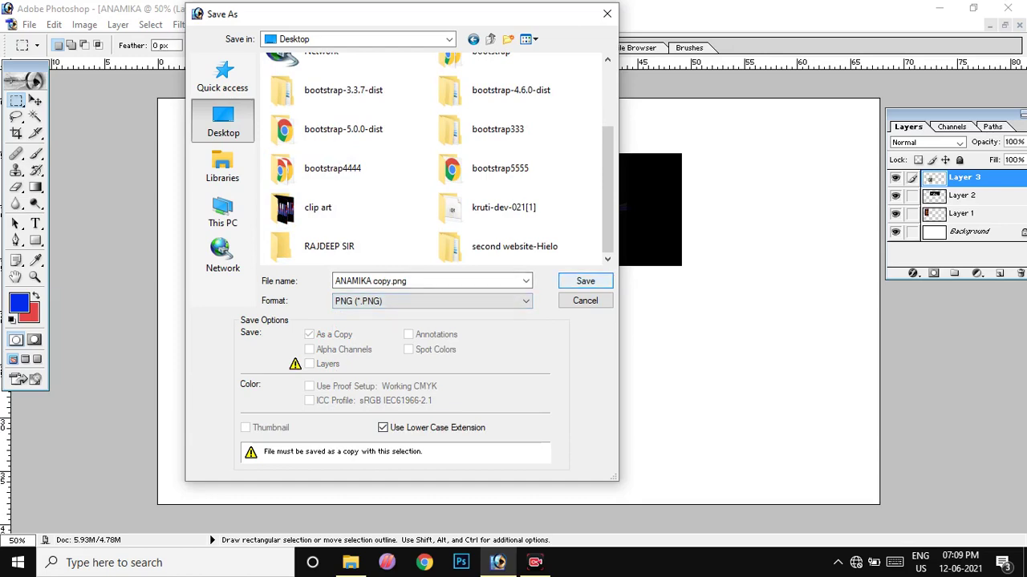
key(Return)
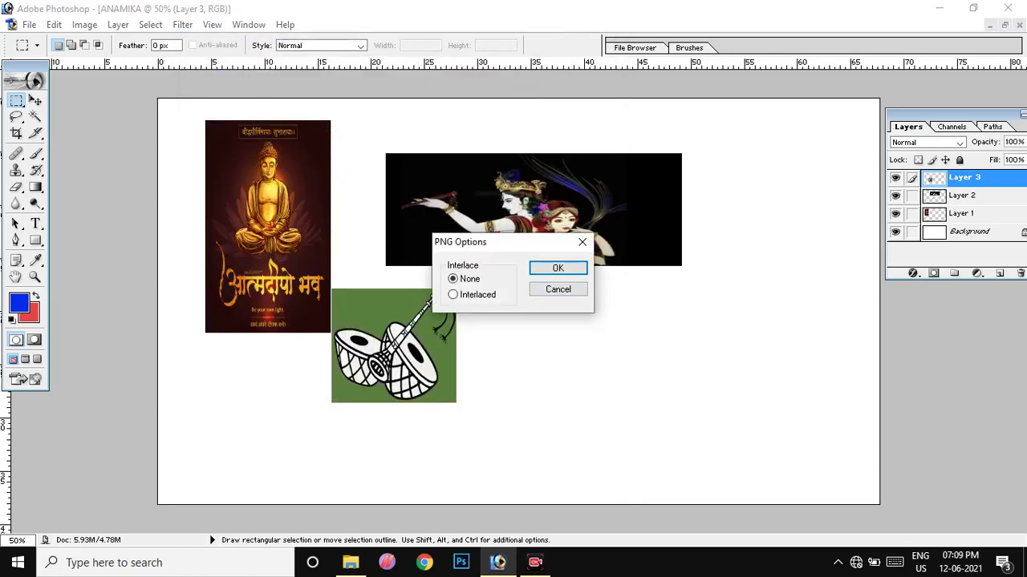
key(Return)
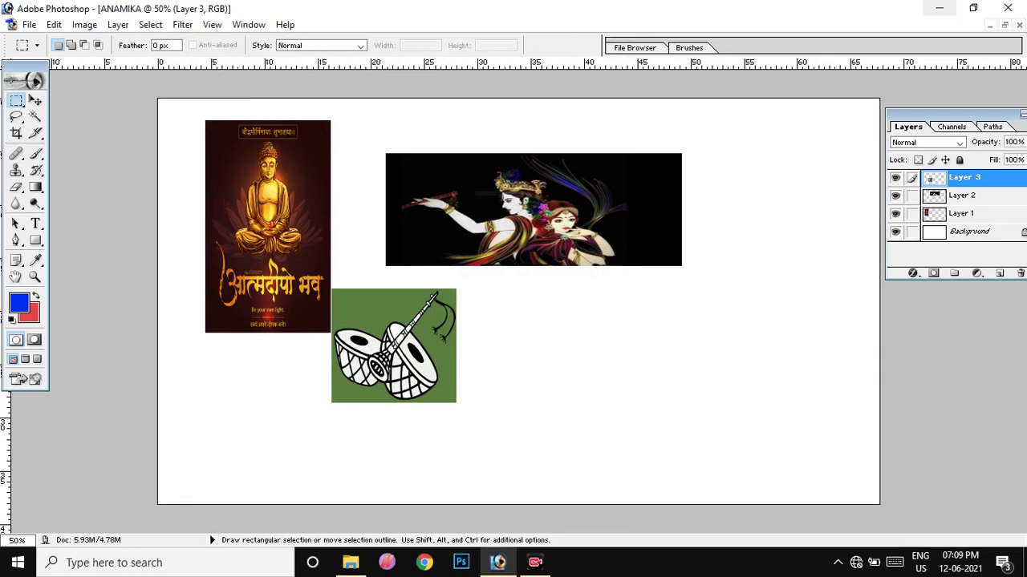
Move ANAMIKA copy.png to the middle of the desktop, then restore Photoshop.
click(939, 8)
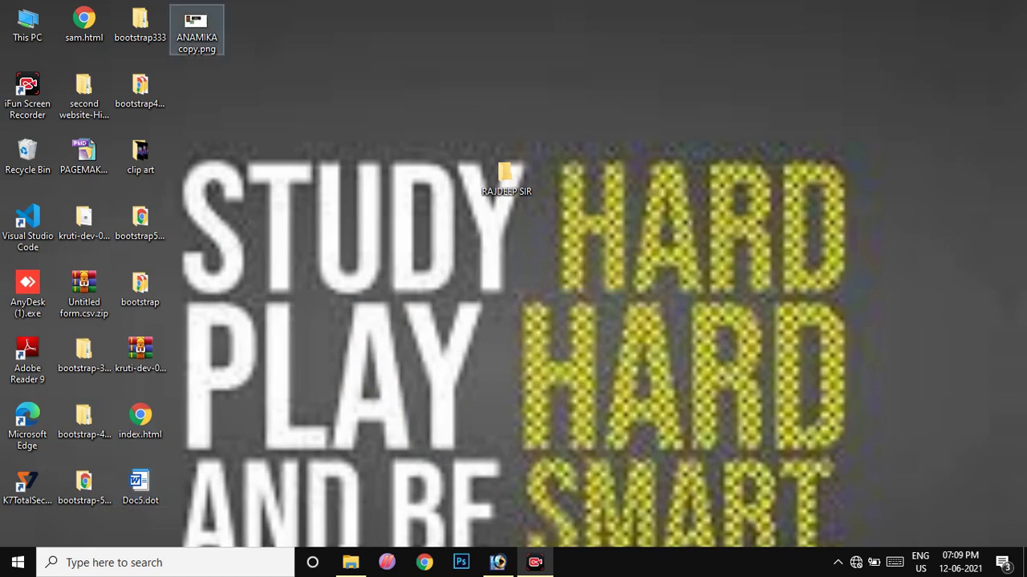
drag(197, 28, 425, 343)
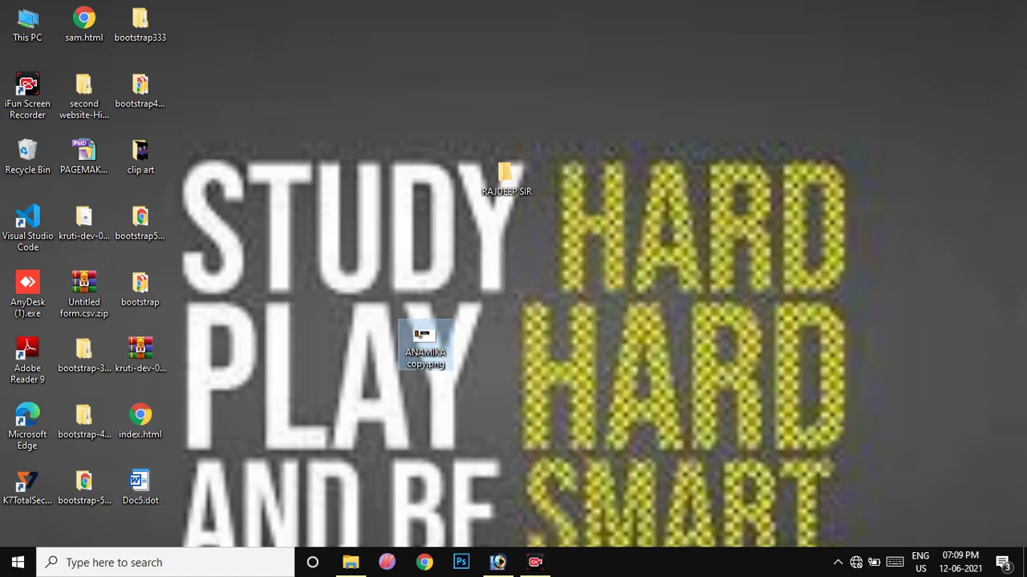
click(498, 562)
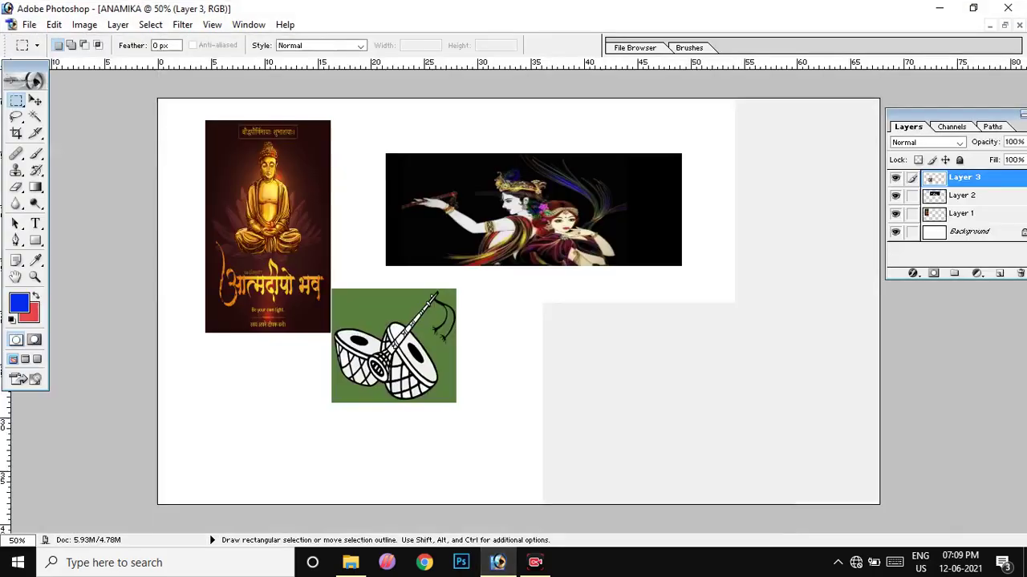
Save a copy of the collage to the Desktop in JPEG format using Save As.
click(28, 24)
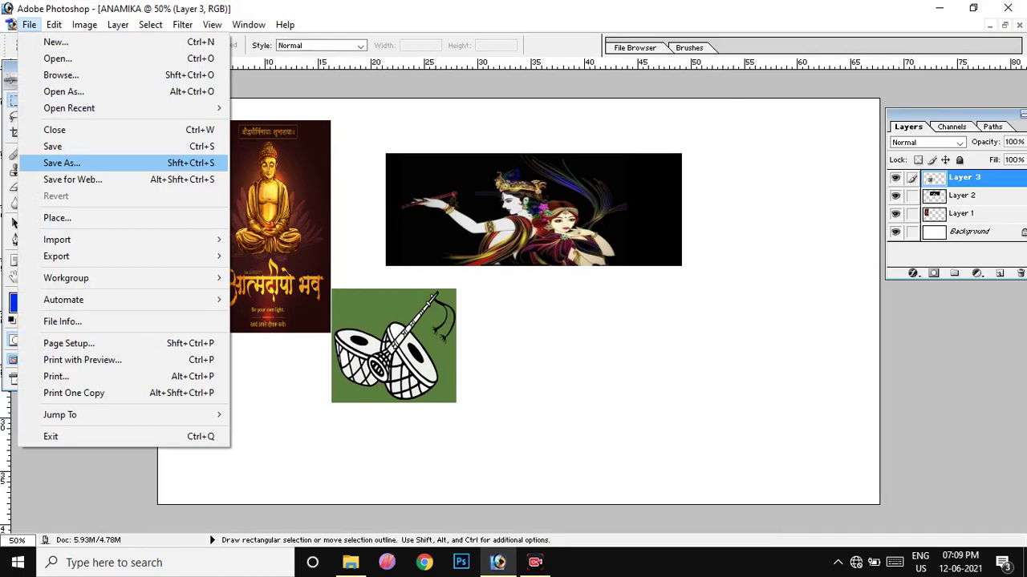
click(72, 163)
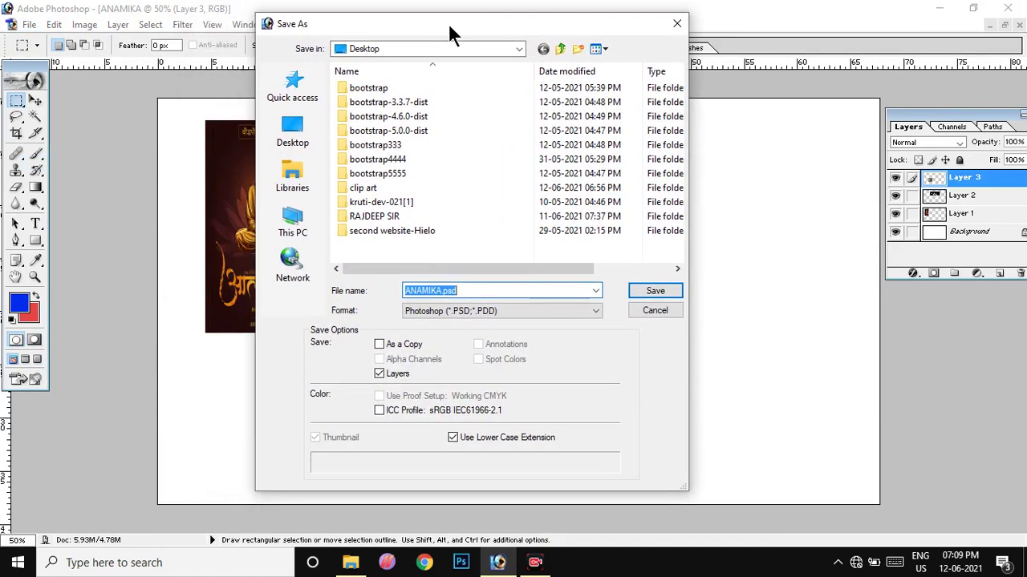
drag(380, 13, 459, 23)
click(605, 311)
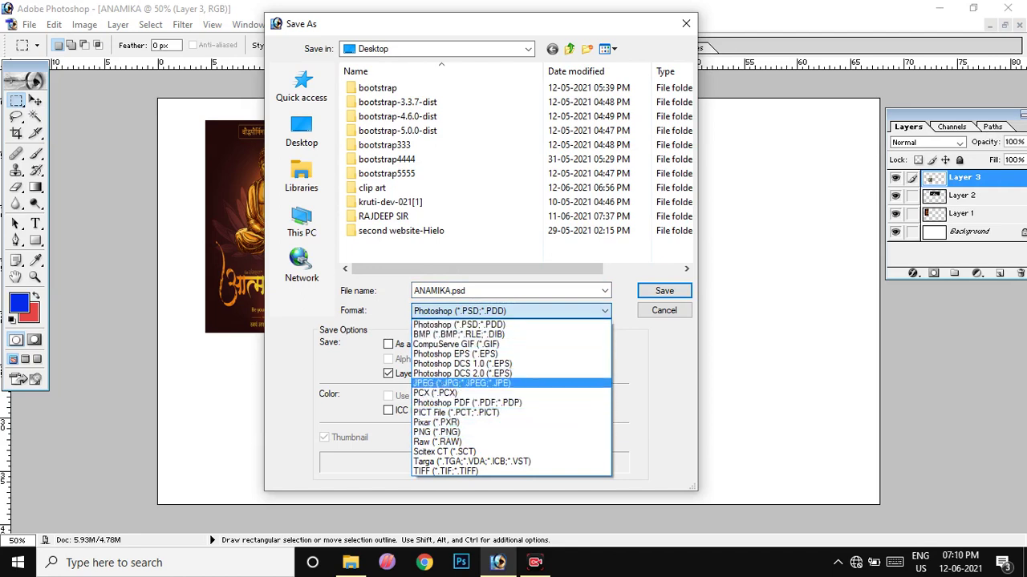
click(461, 384)
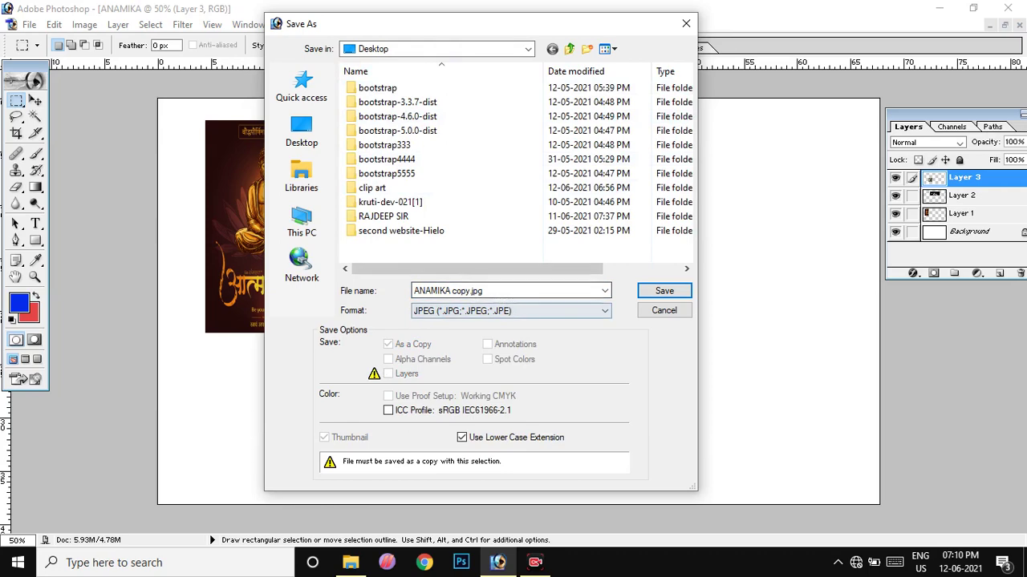
scroll(442, 192, down, 1)
scroll(513, 161, left, 1)
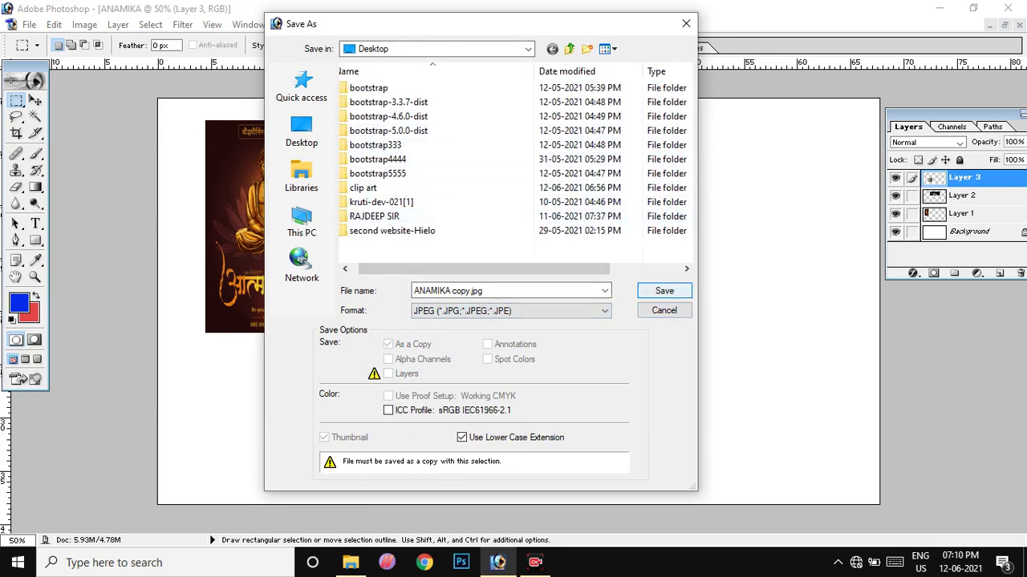
click(664, 290)
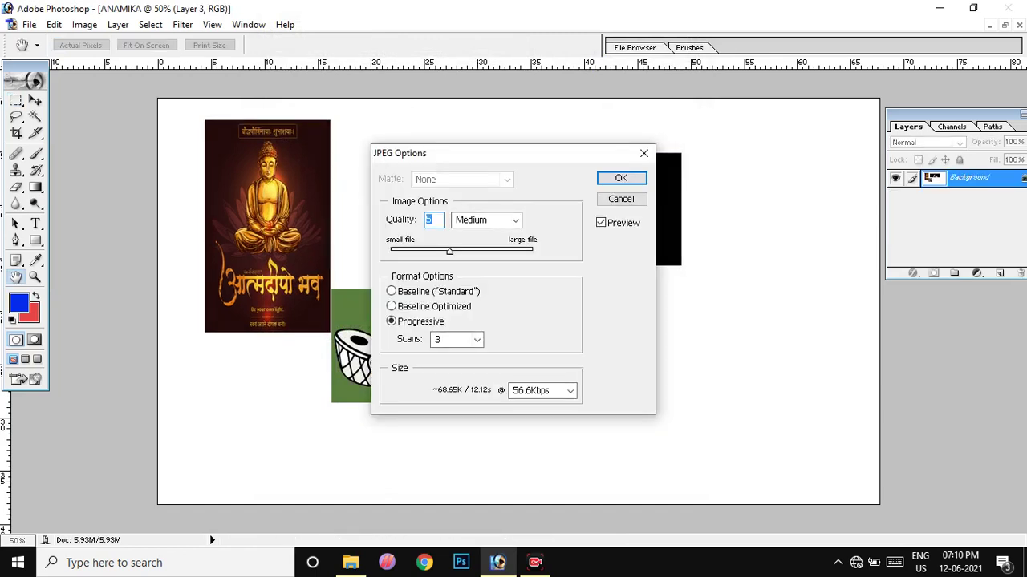
Set the JPEG quality to the Medium preset and confirm the options.
key(Down)
key(Down)
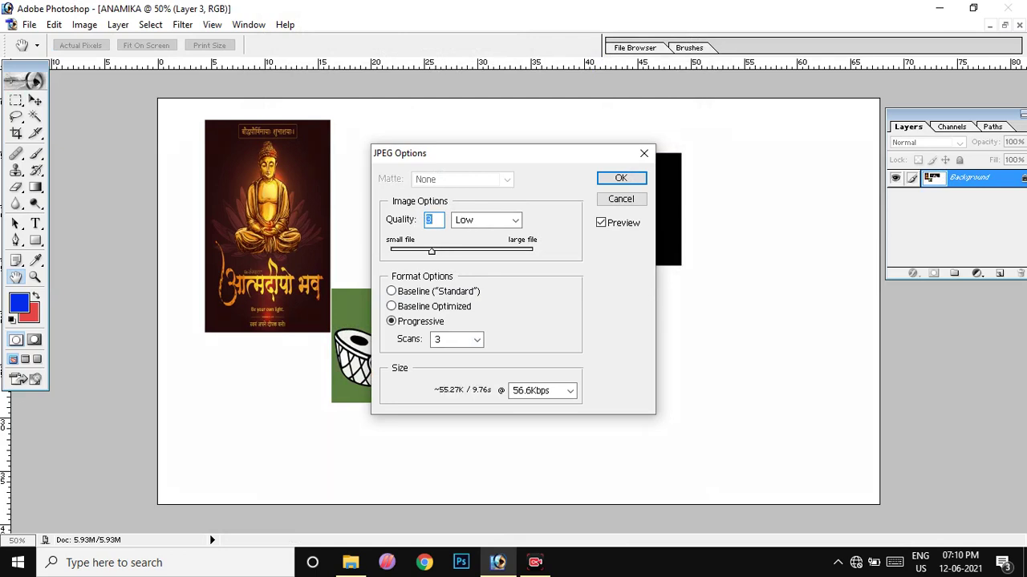
key(Down)
key(Up)
key(Up)
key(Up)
key(Down)
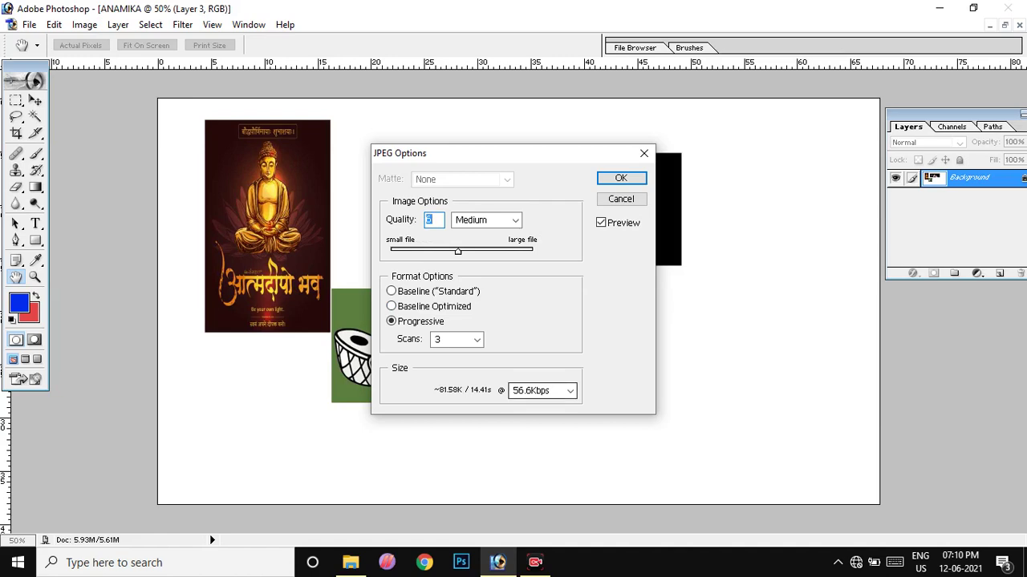
key(Down)
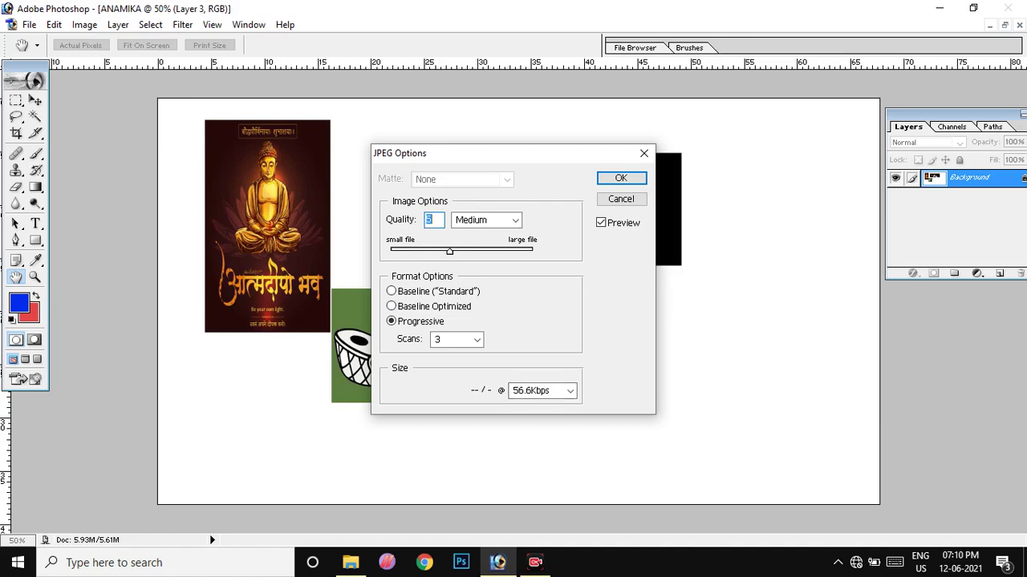
key(Down)
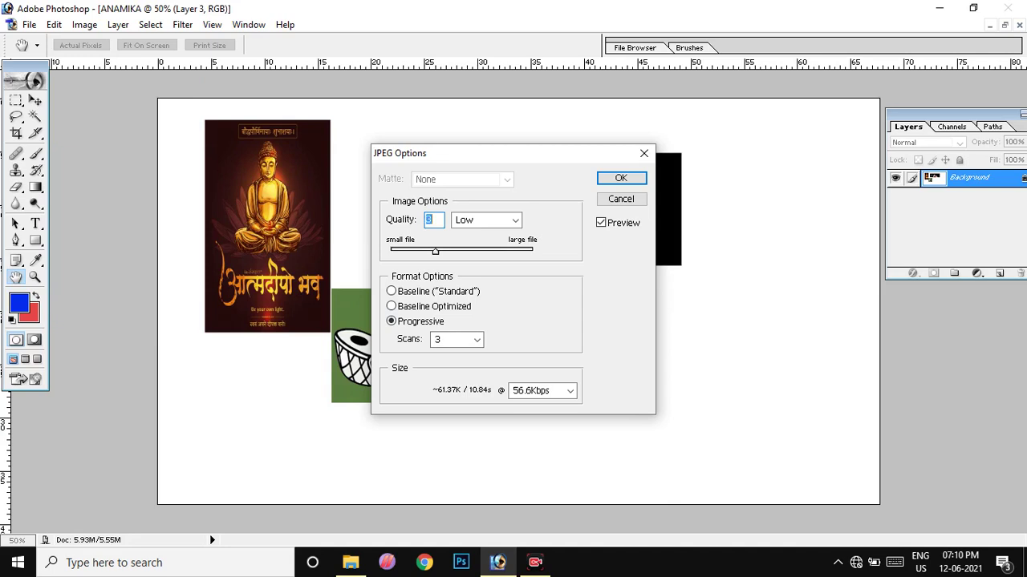
key(Down)
click(515, 219)
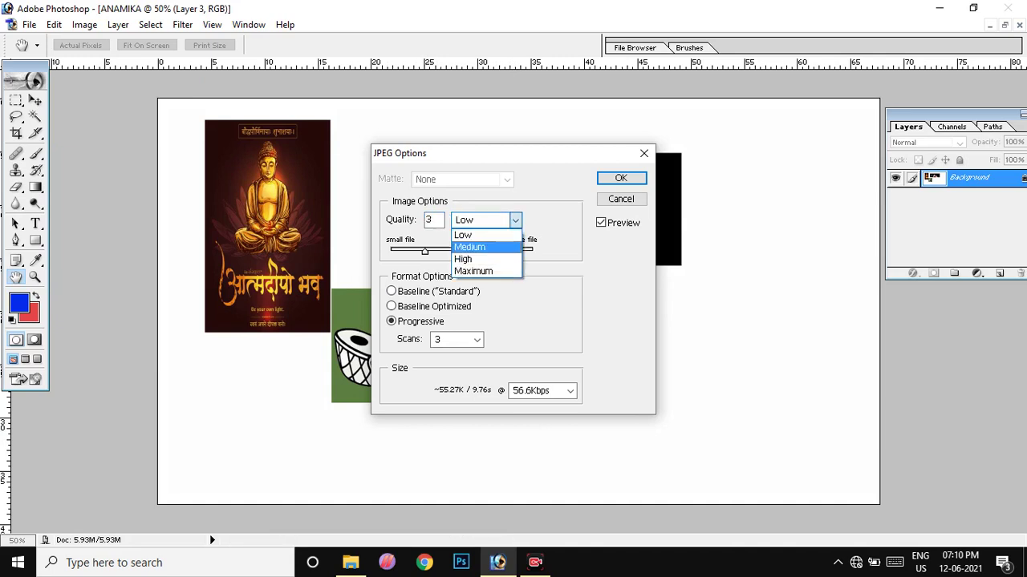
click(474, 247)
key(Return)
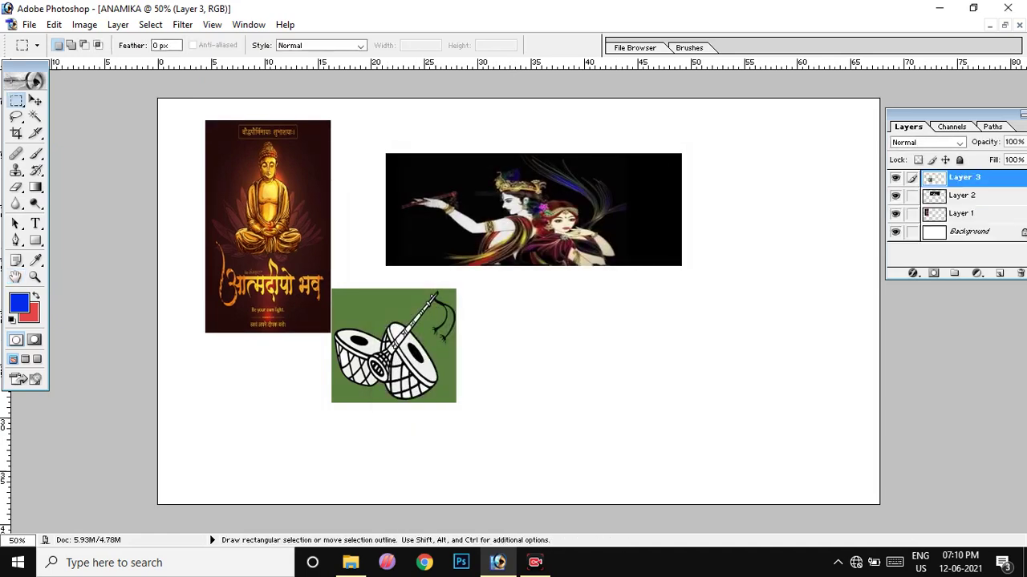
Save for Web as ANAMIKA.jpg: JPEG High, quality 60, red eyedropper colour.
click(29, 24)
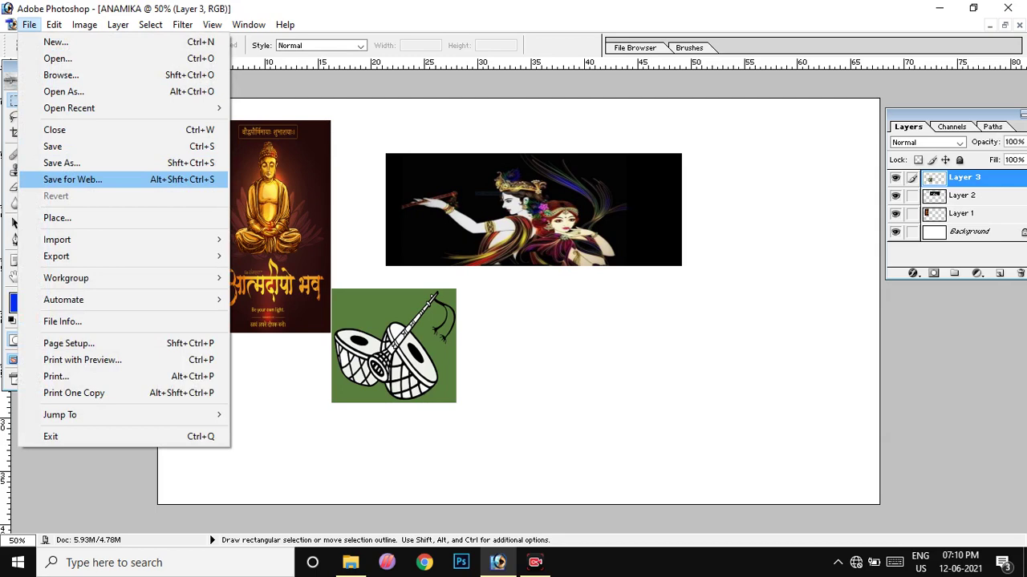
click(72, 180)
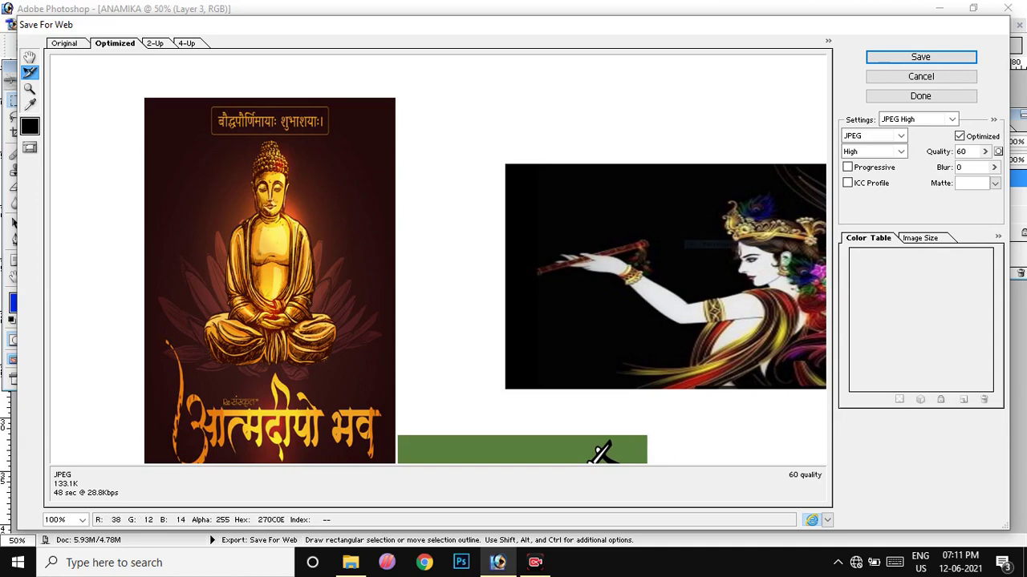
key(q)
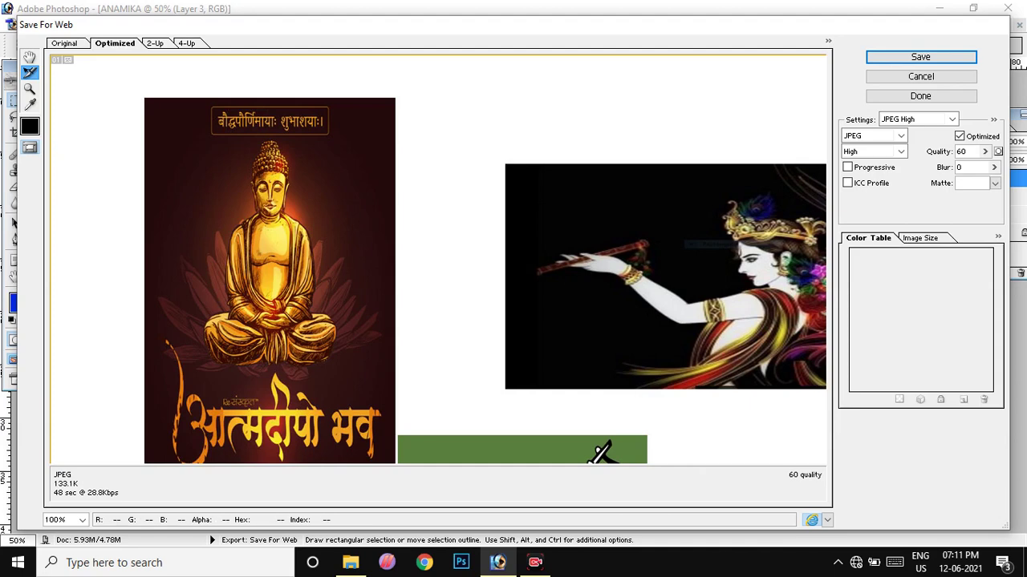
click(29, 126)
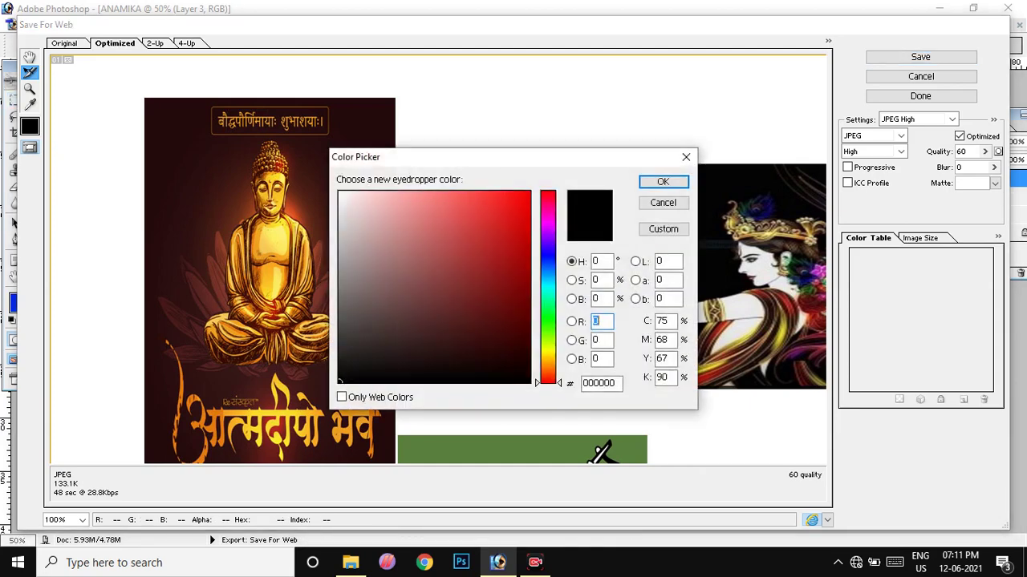
drag(497, 211, 522, 206)
key(Return)
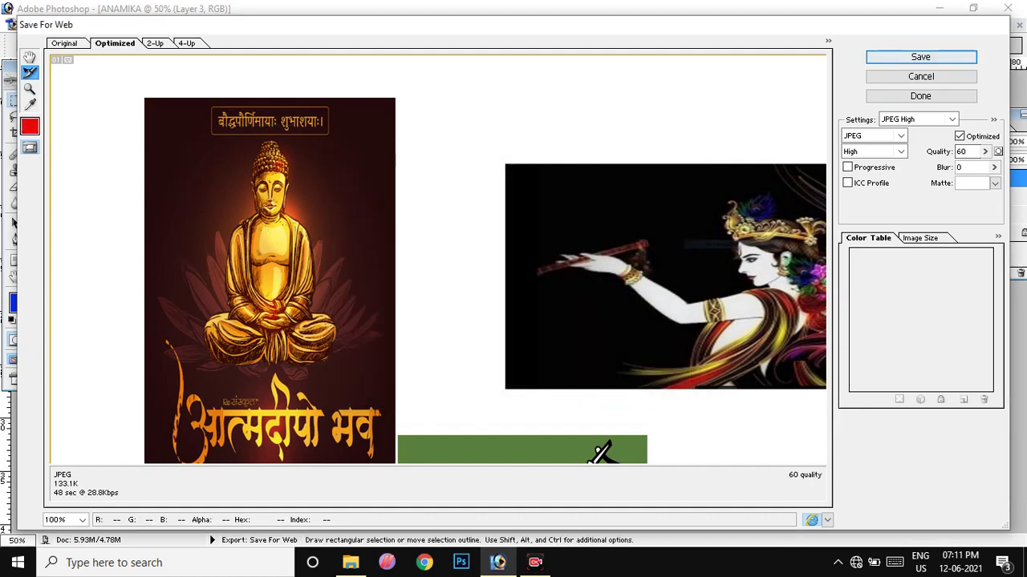
key(Return)
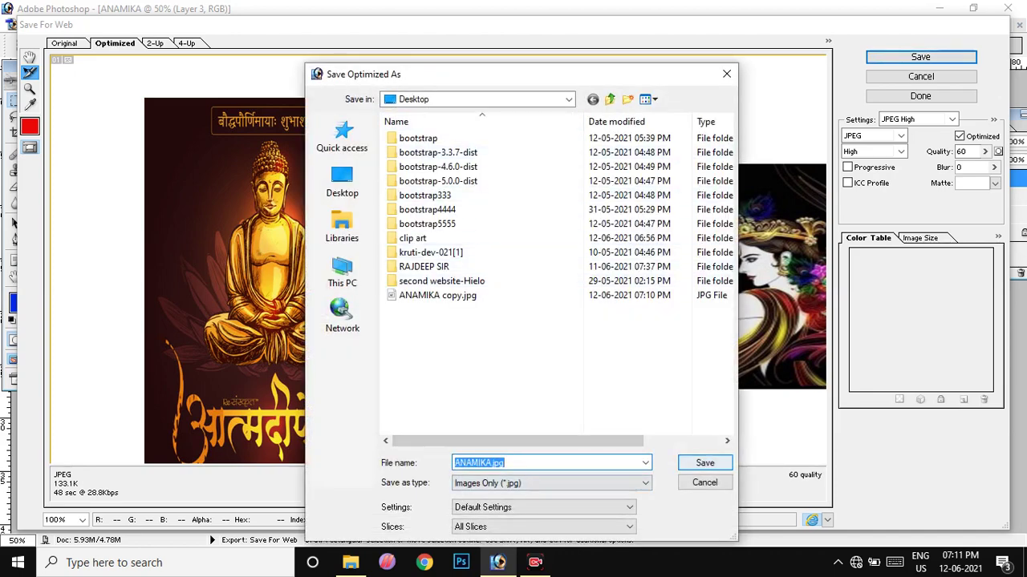
click(704, 463)
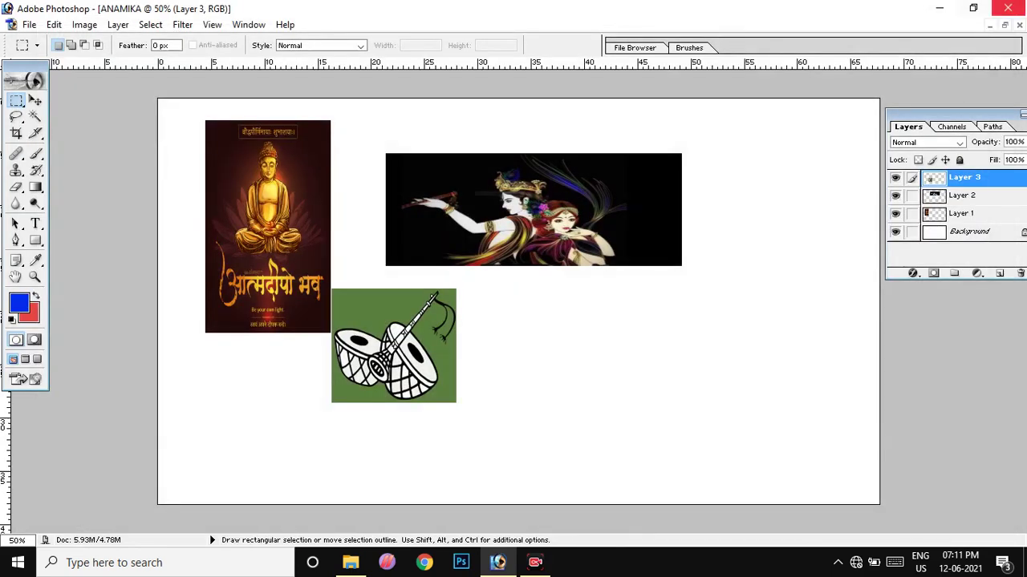
On the desktop, check that ANAMIKA.jpg is a 1920 × 1080, 133 KB JPG.
click(940, 8)
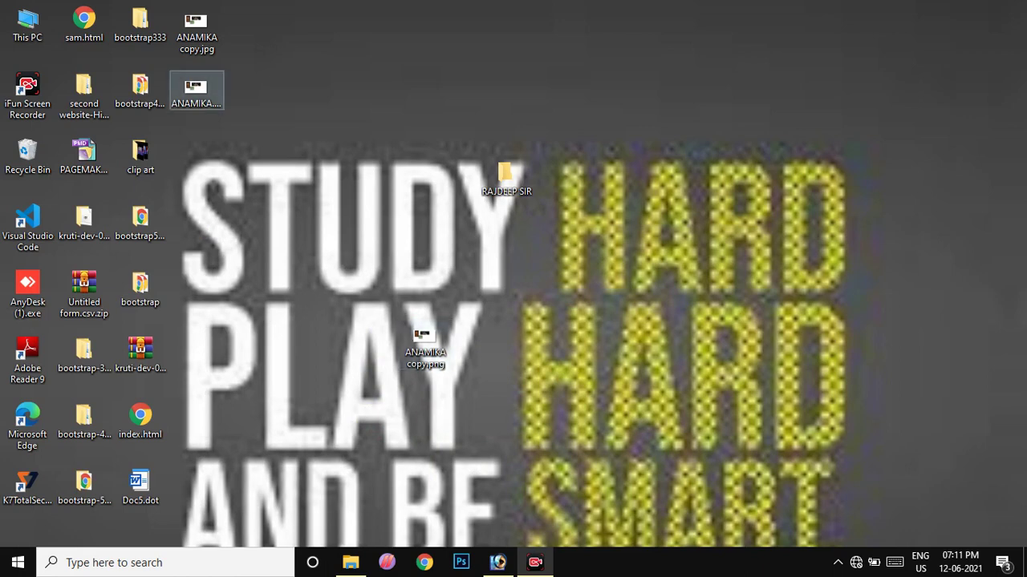
click(196, 90)
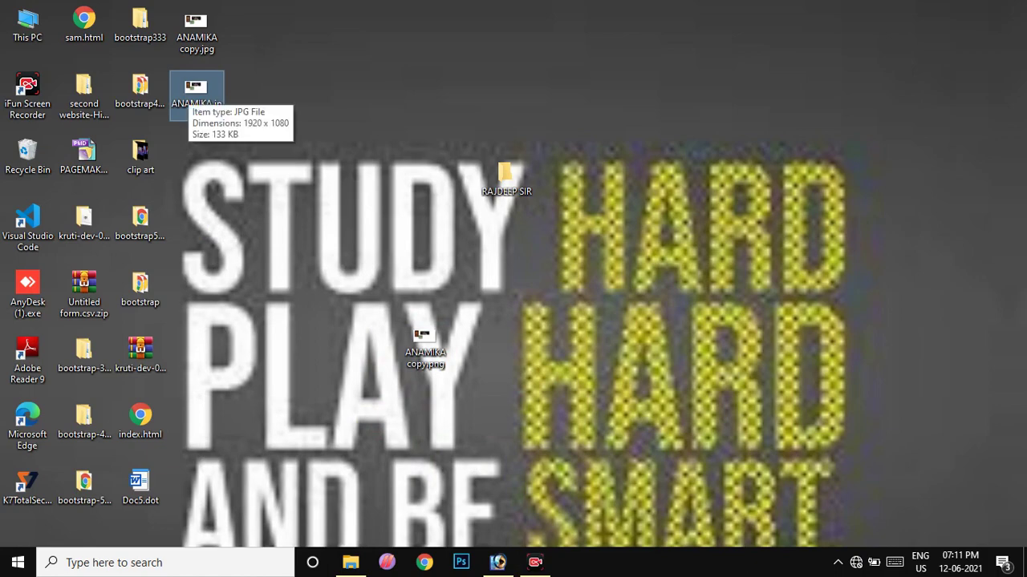